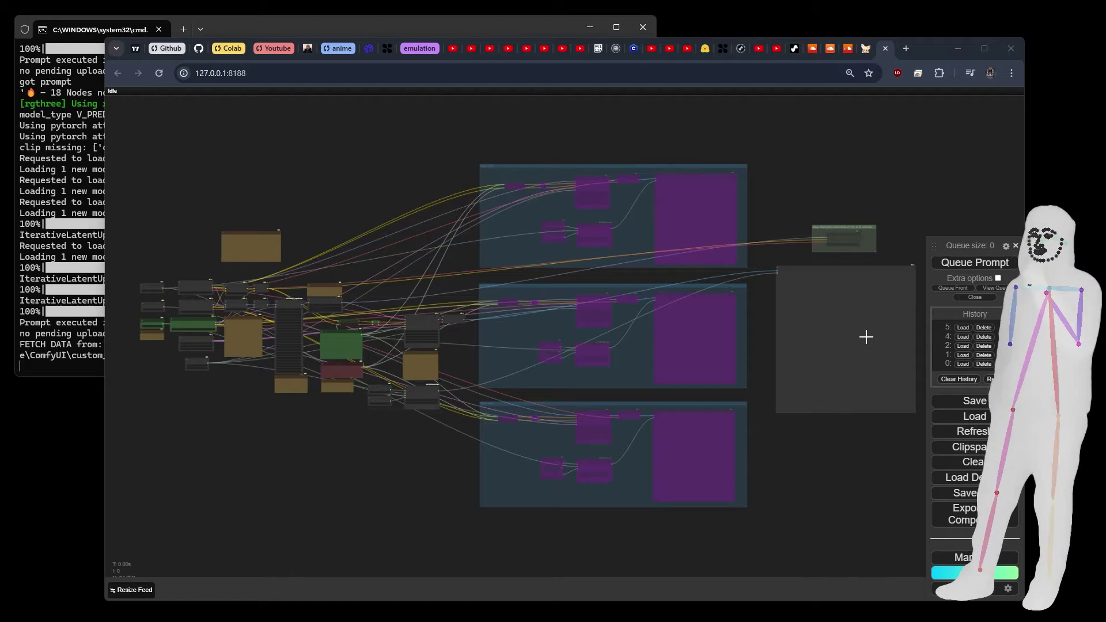
Step: Zoom in on the left-hand Load Checkpoint nodes and their name Primitive nodes in the merge workflow
scroll(200, 379, up, 8)
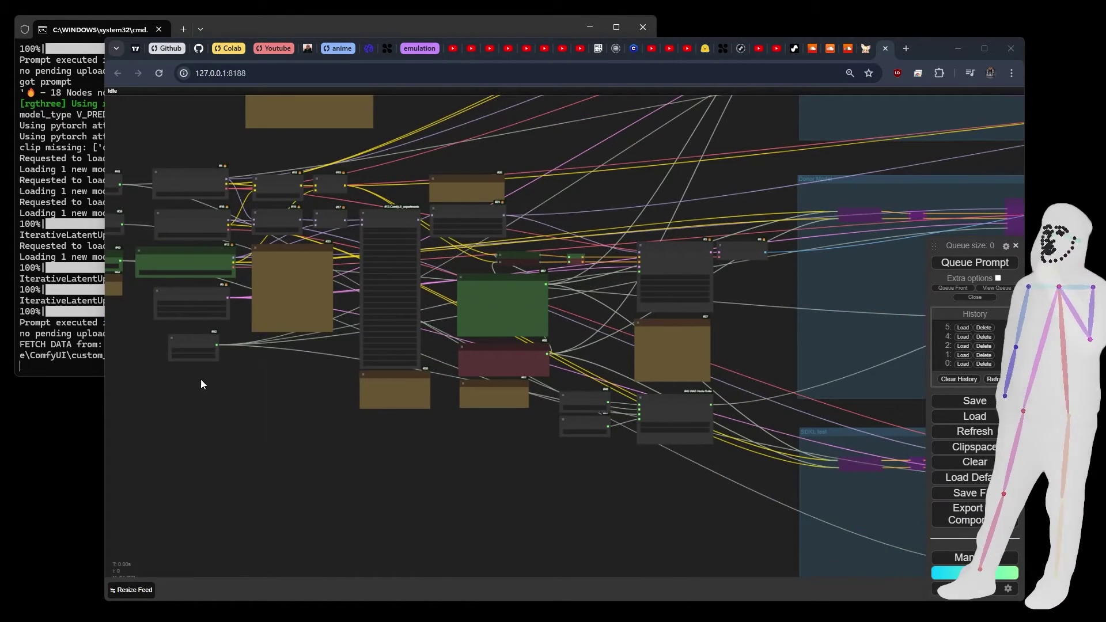
drag(129, 405, 305, 497)
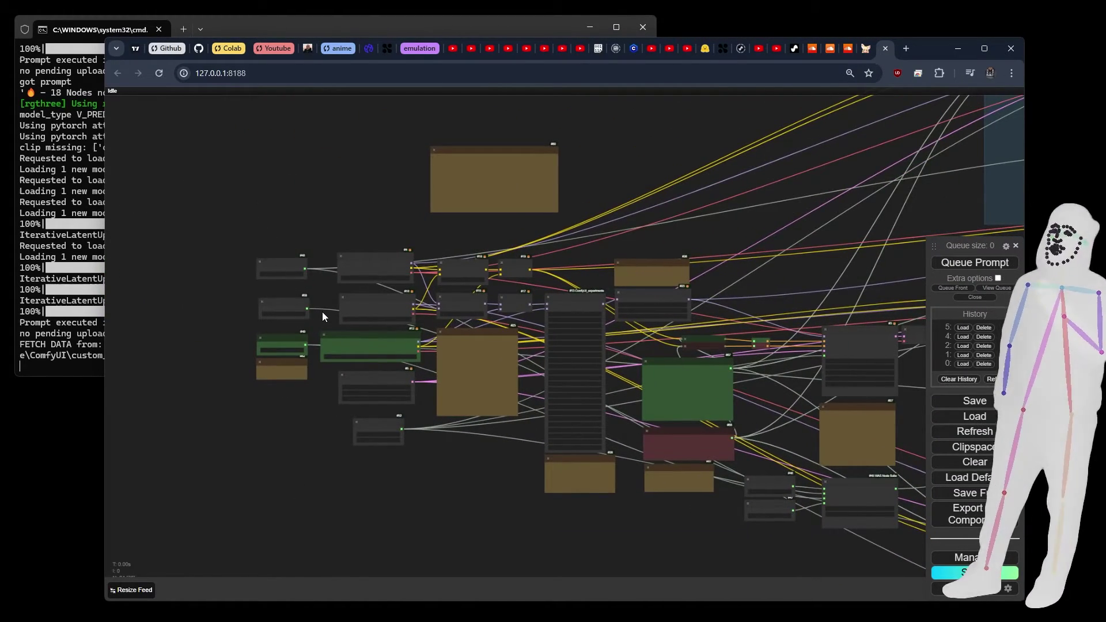
scroll(322, 312, up, 10)
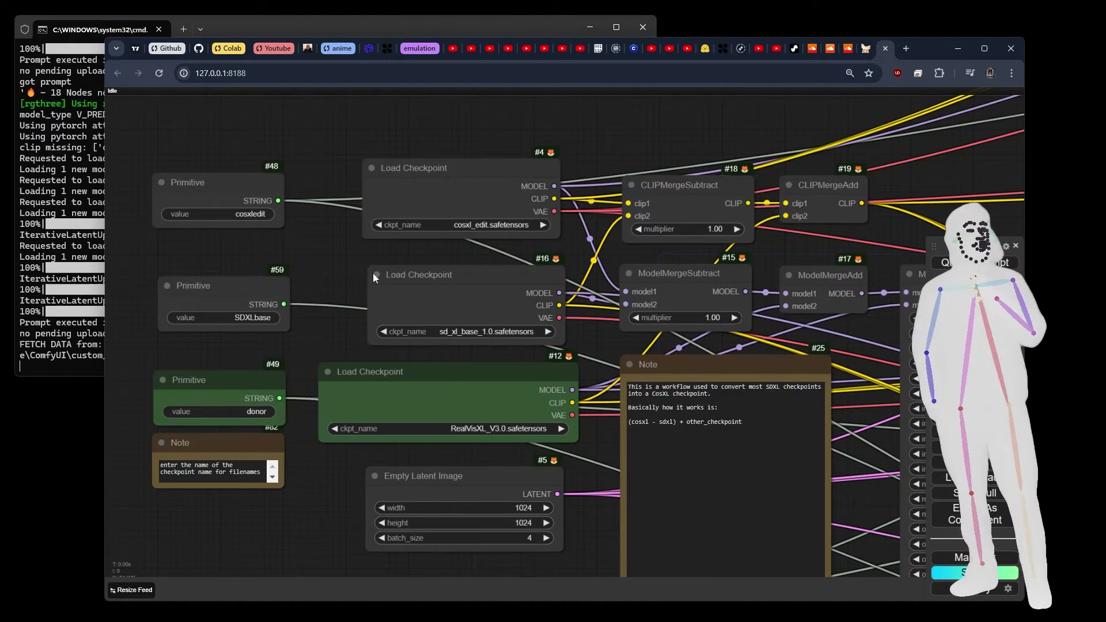
drag(486, 252, 455, 256)
scroll(446, 247, up, 2)
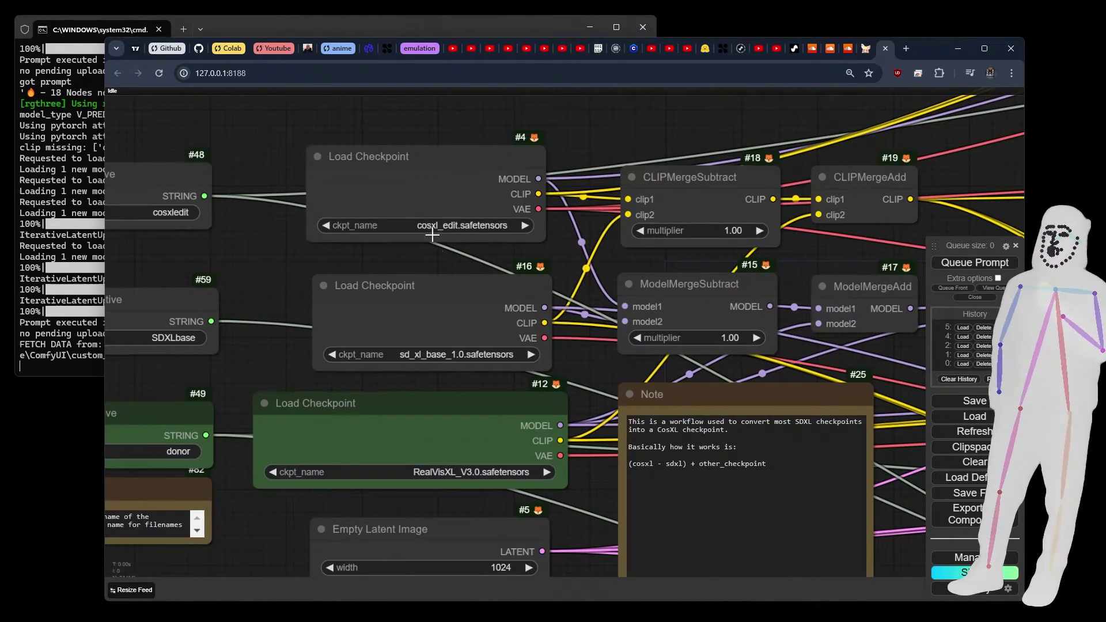
click(433, 235)
click(433, 226)
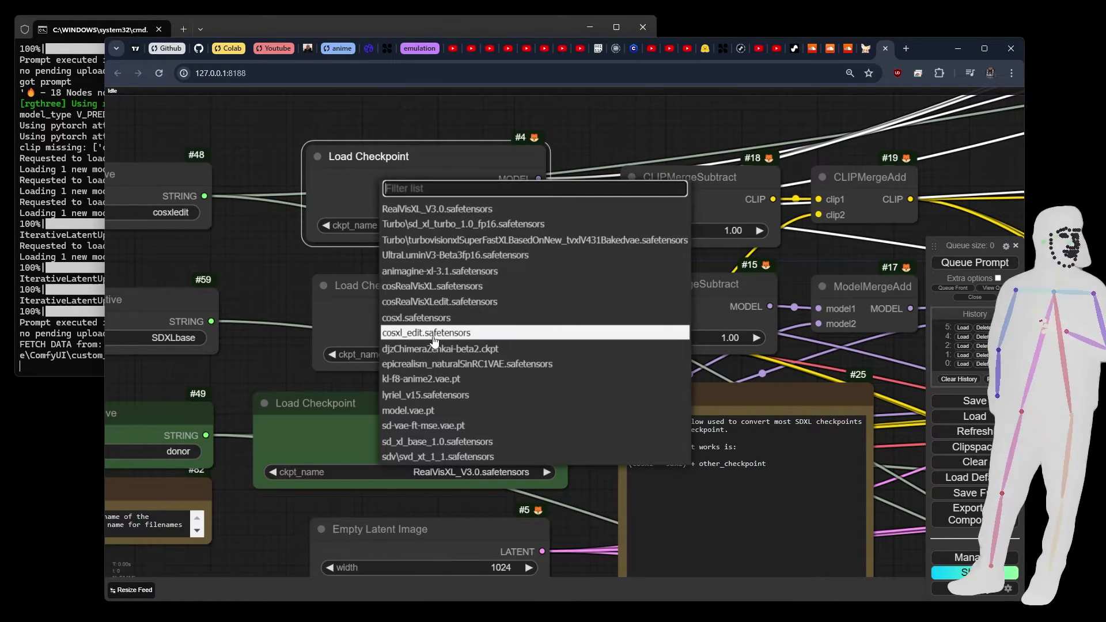
click(275, 290)
scroll(268, 265, down, 5)
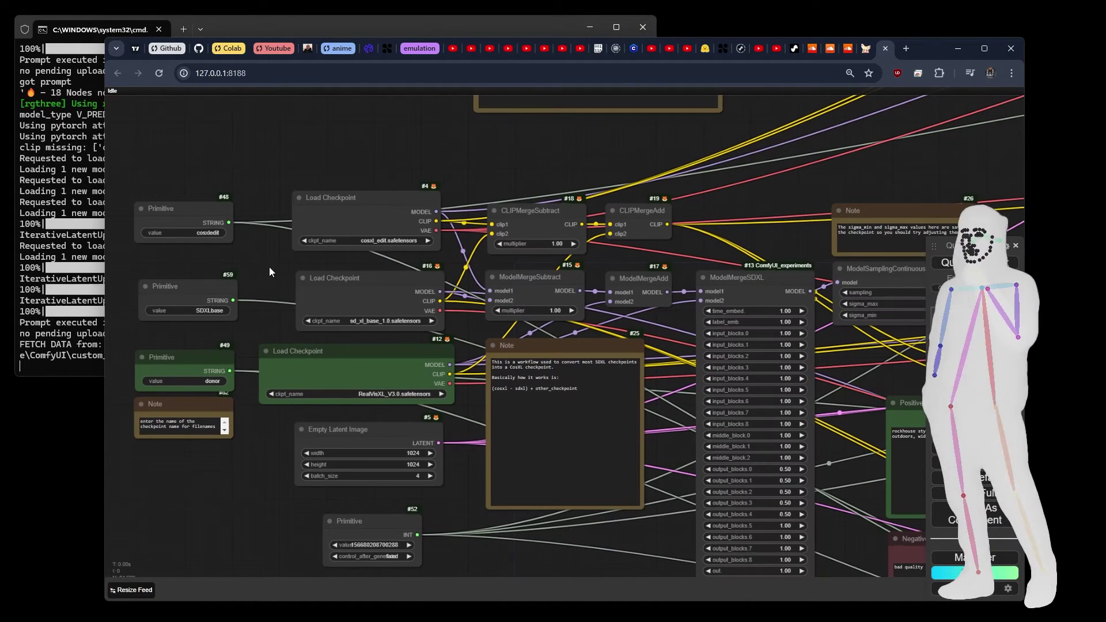
drag(472, 414, 465, 393)
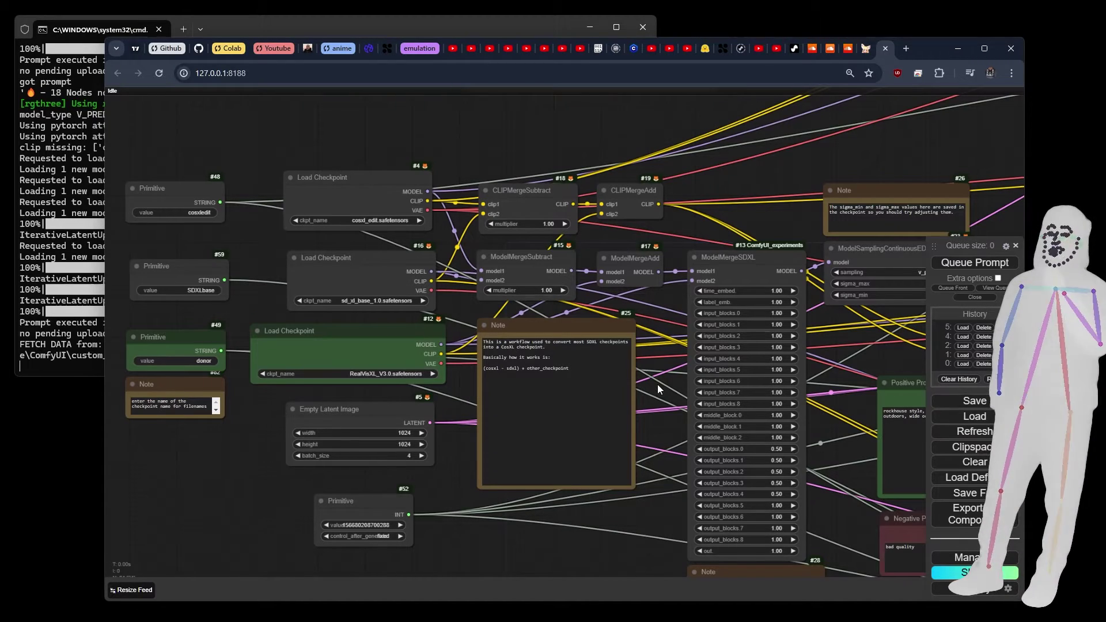
drag(657, 384, 605, 372)
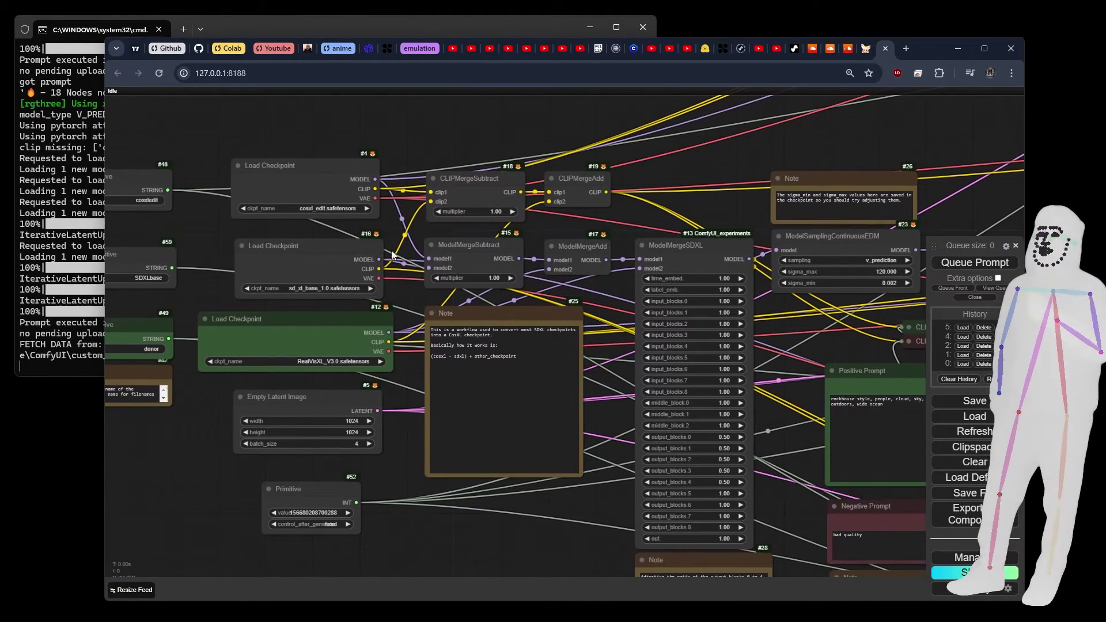
drag(765, 373, 306, 368)
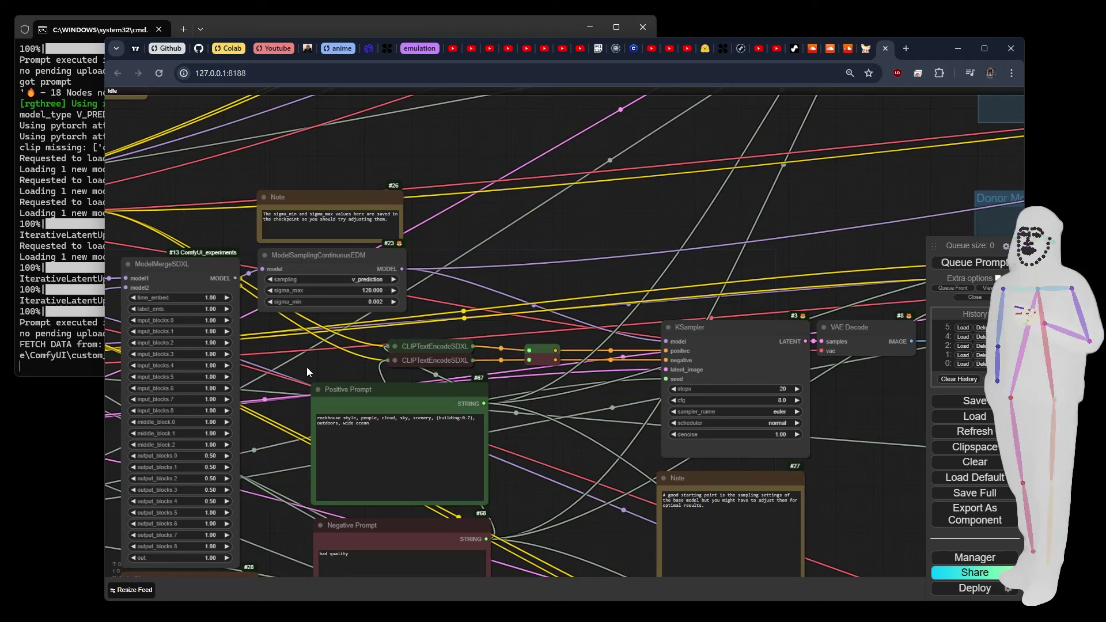
drag(815, 223, 634, 257)
scroll(623, 261, down, 6)
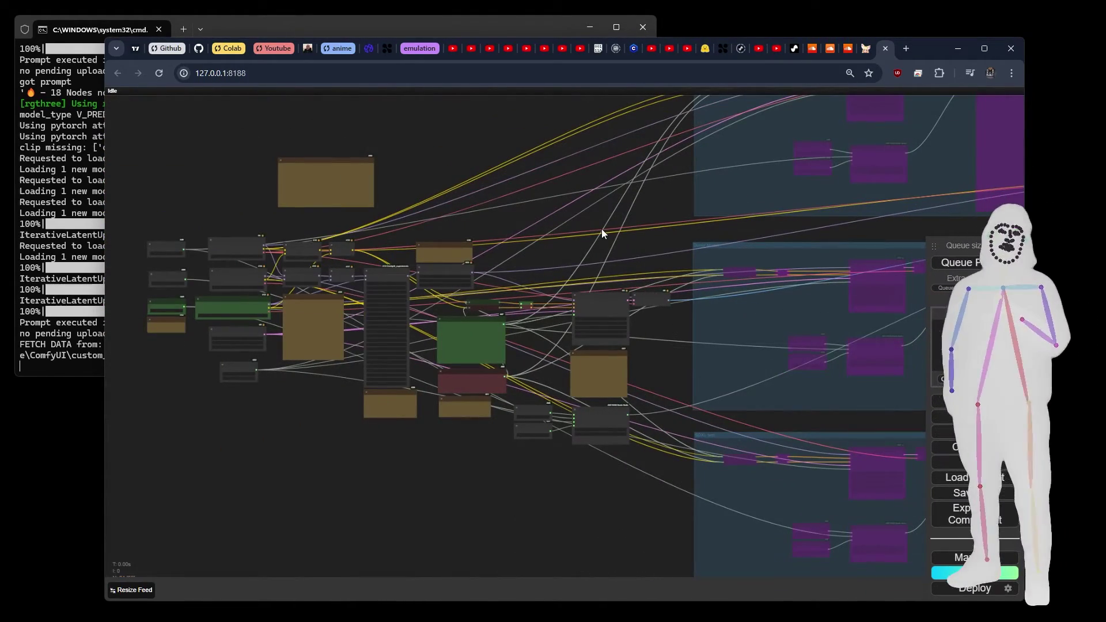
Step: Queue the CosXL merge run, pan to the KSampler, and bring the cmd console log forward
click(945, 263)
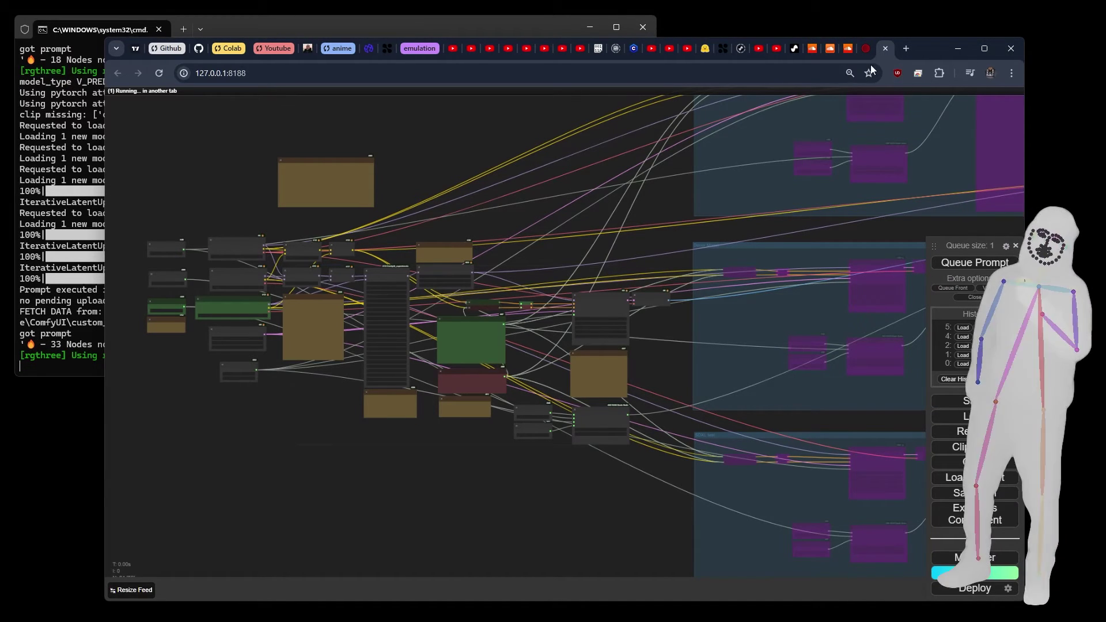
scroll(589, 230, right, 1)
drag(589, 230, 686, 219)
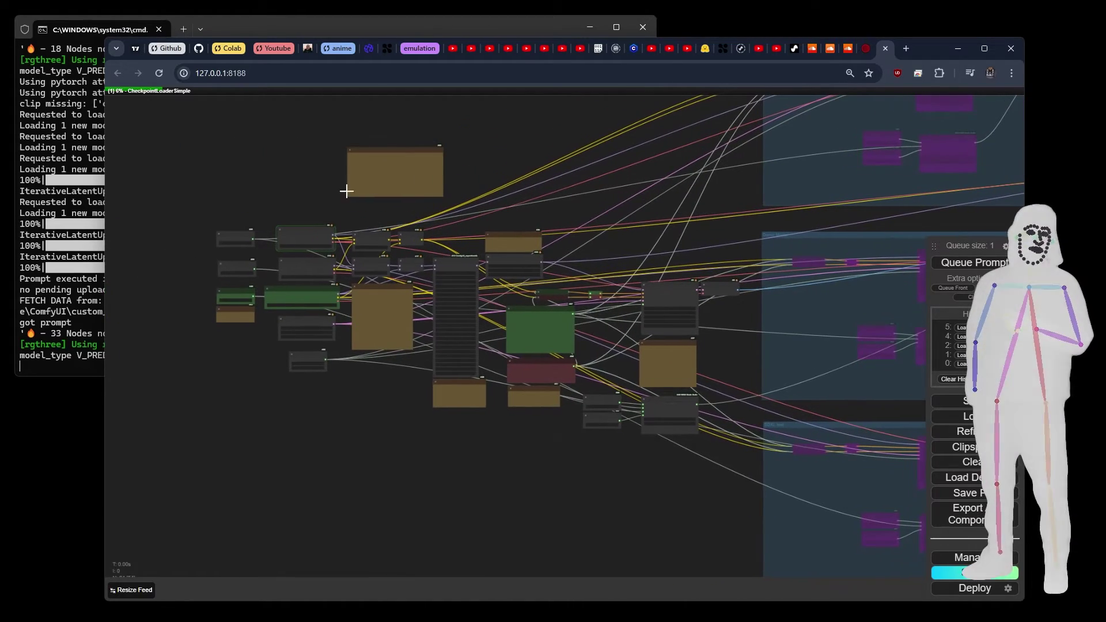
scroll(260, 249, up, 3)
scroll(259, 272, up, 5)
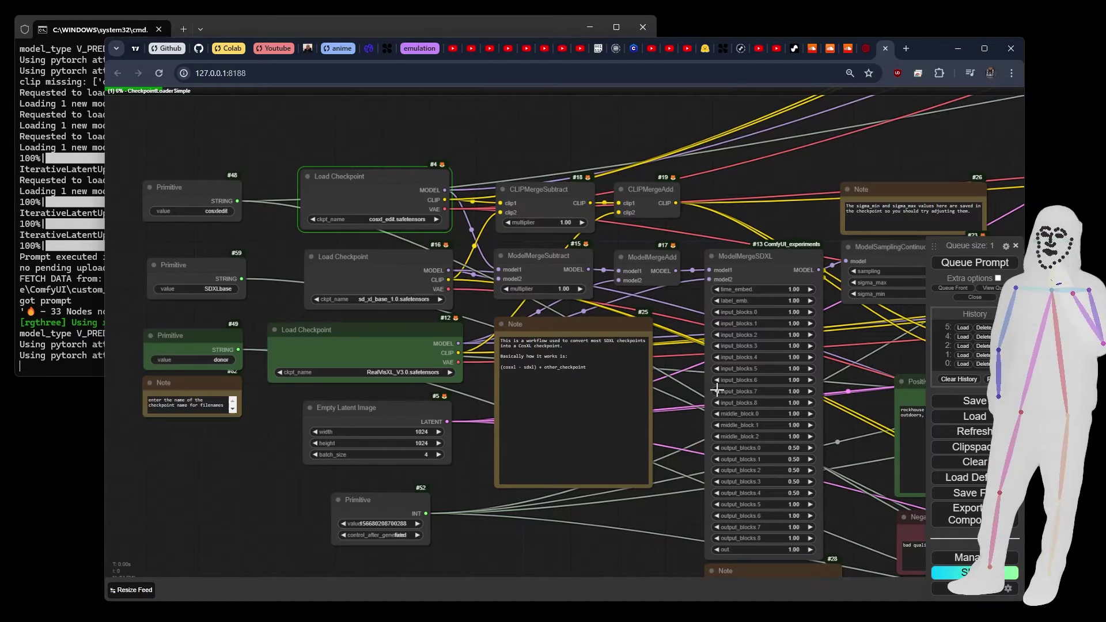
drag(676, 393, 104, 374)
click(68, 357)
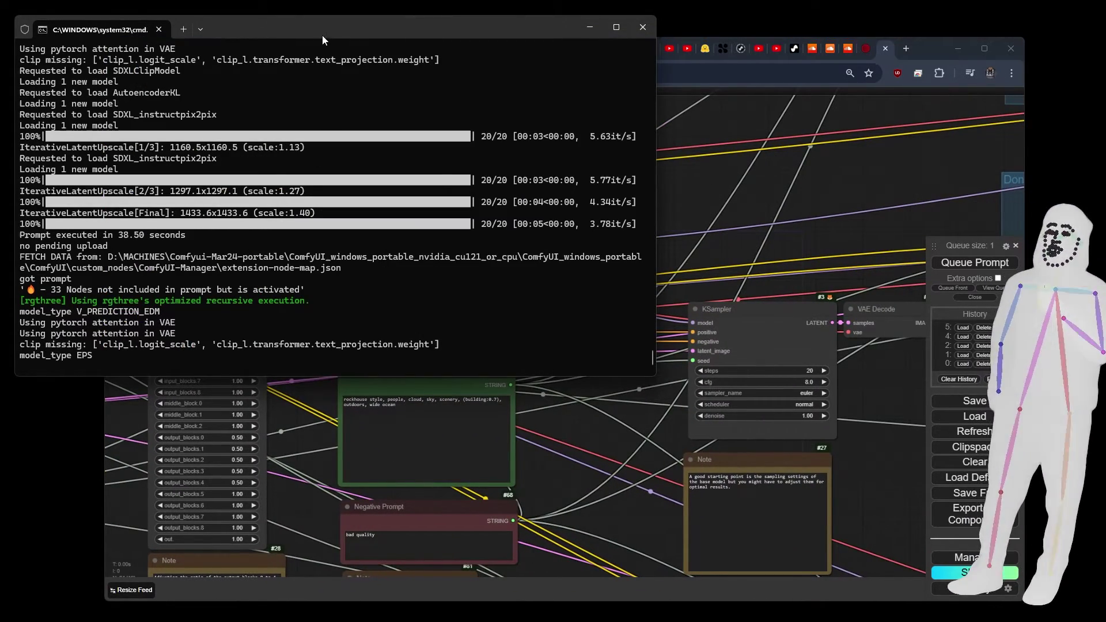
Step: Wait in the console for the merge to finish, then show the checkpoints folder with cosRealVisXLedit.safetensors
drag(322, 34, 565, 65)
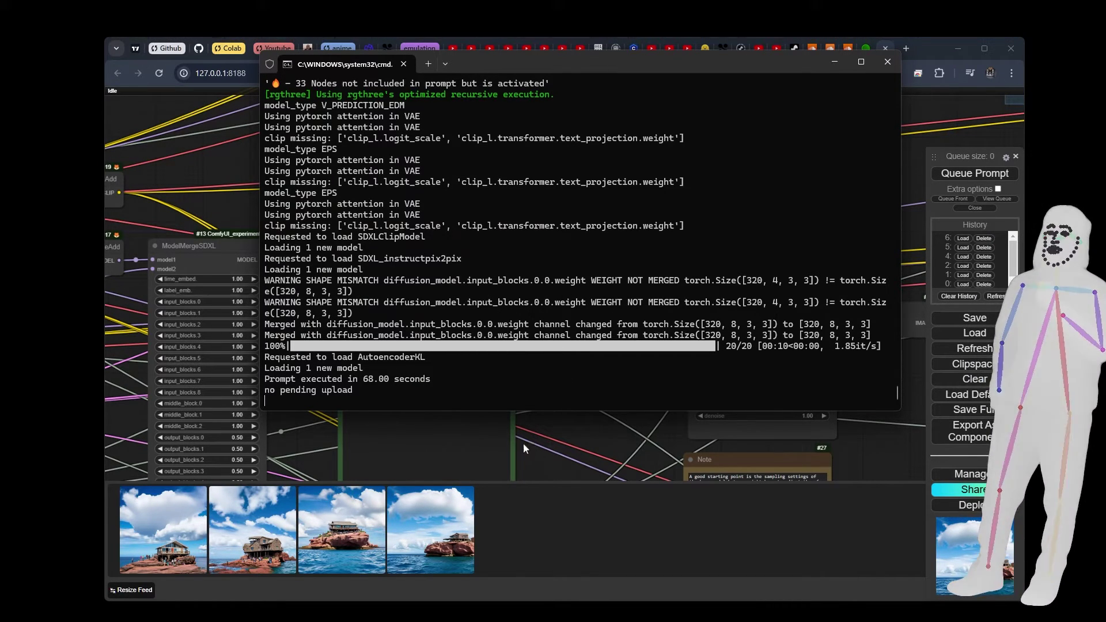
click(544, 444)
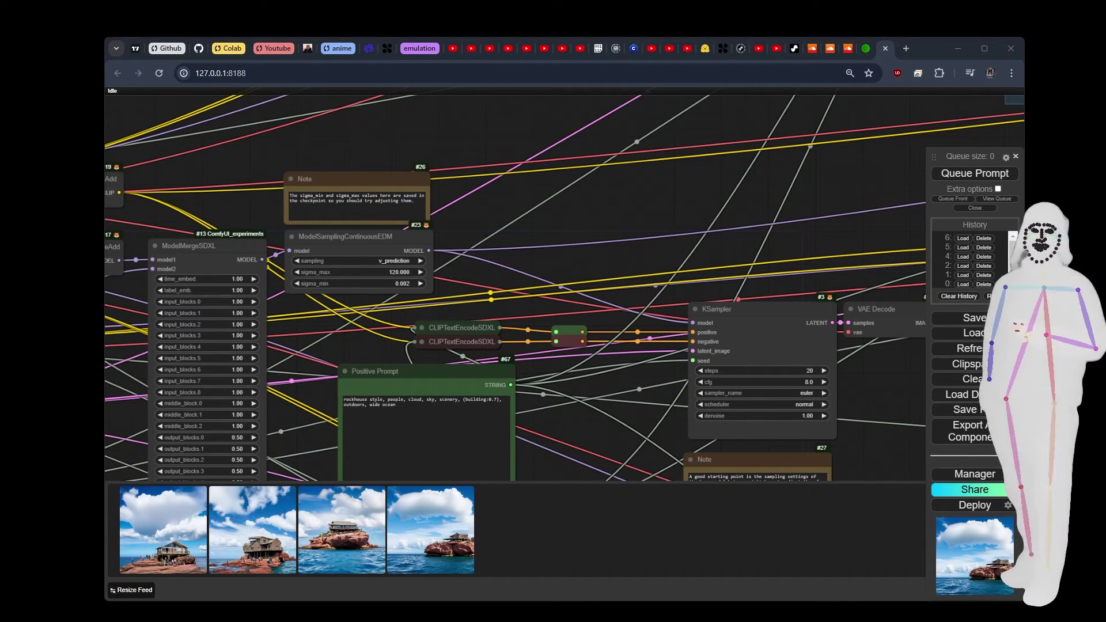
drag(3, 190, 717, 169)
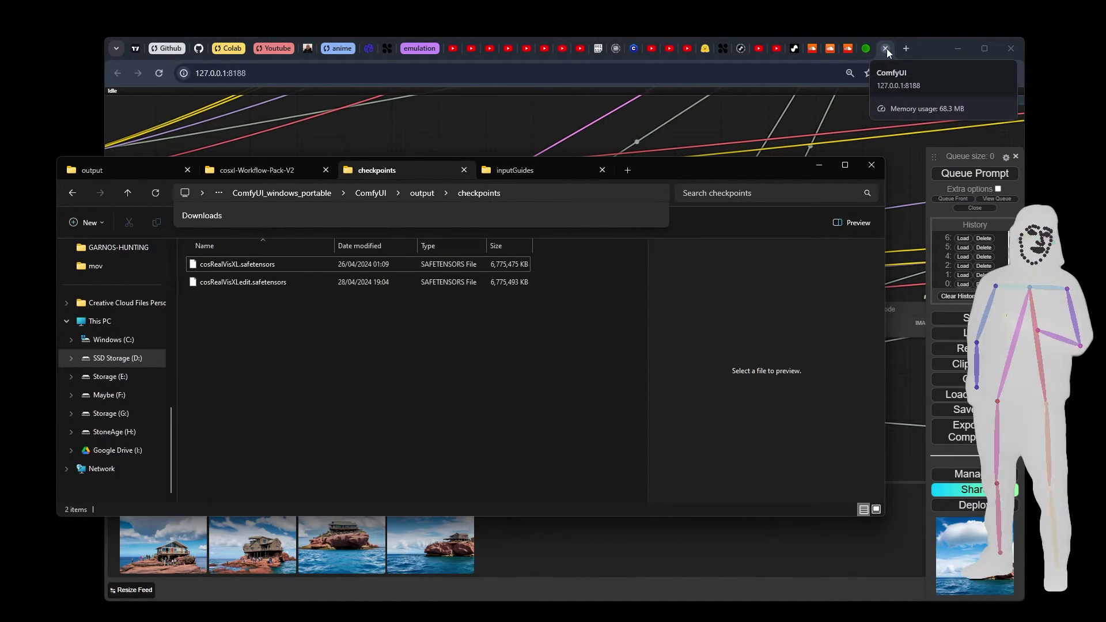
Step: Close the merge workflow tab with Ctrl+W and reposition the image-edit workflow showing watercolor results
click(931, 51)
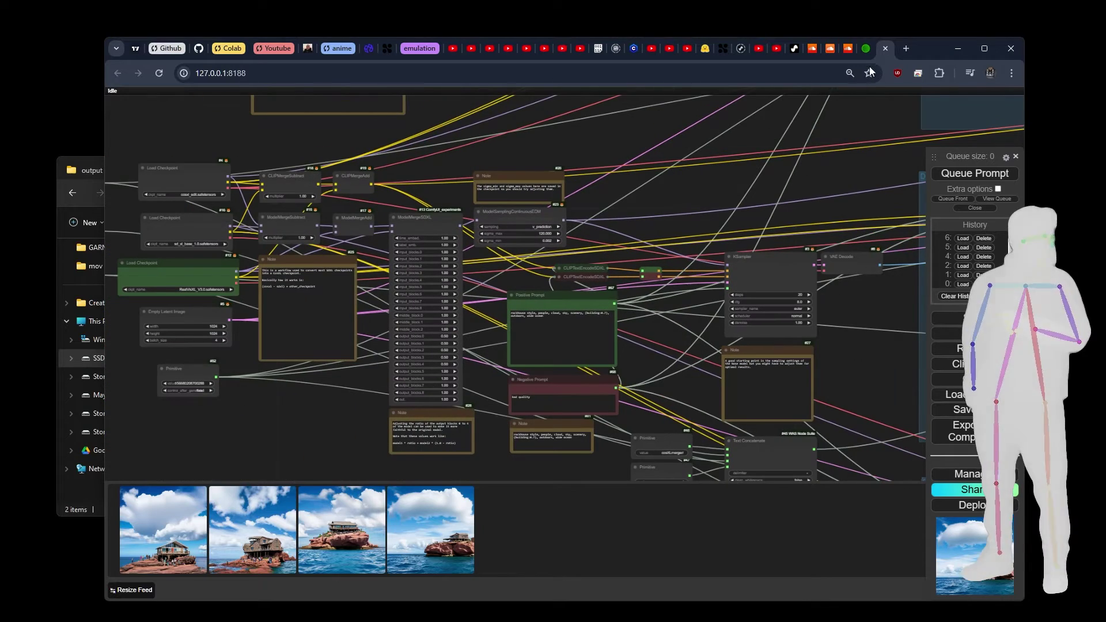
key(ctrl+w)
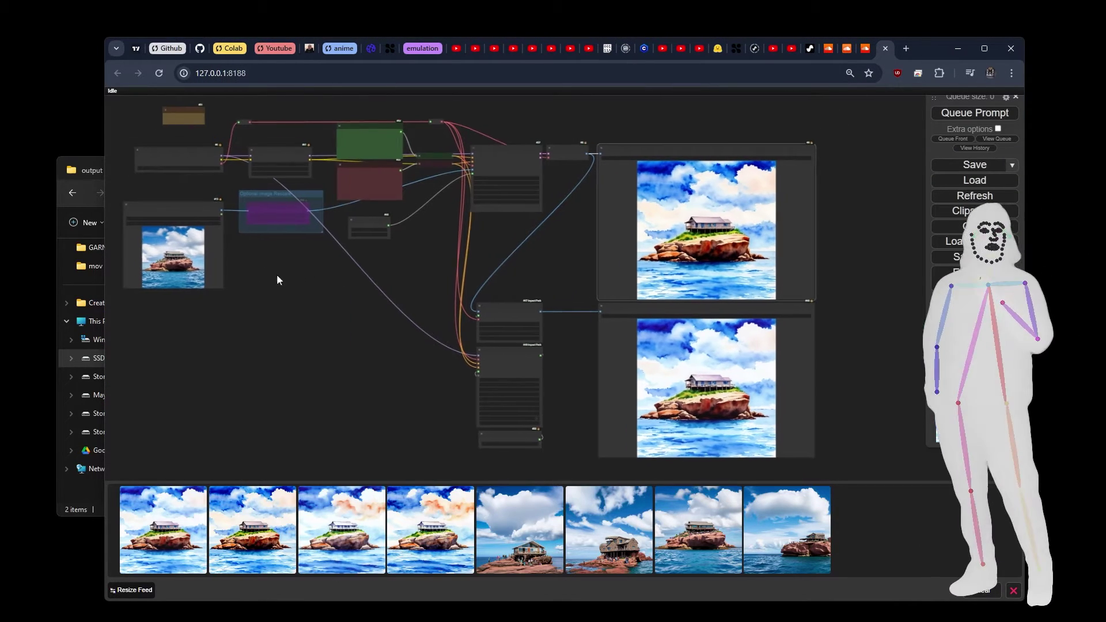
drag(276, 274, 337, 280)
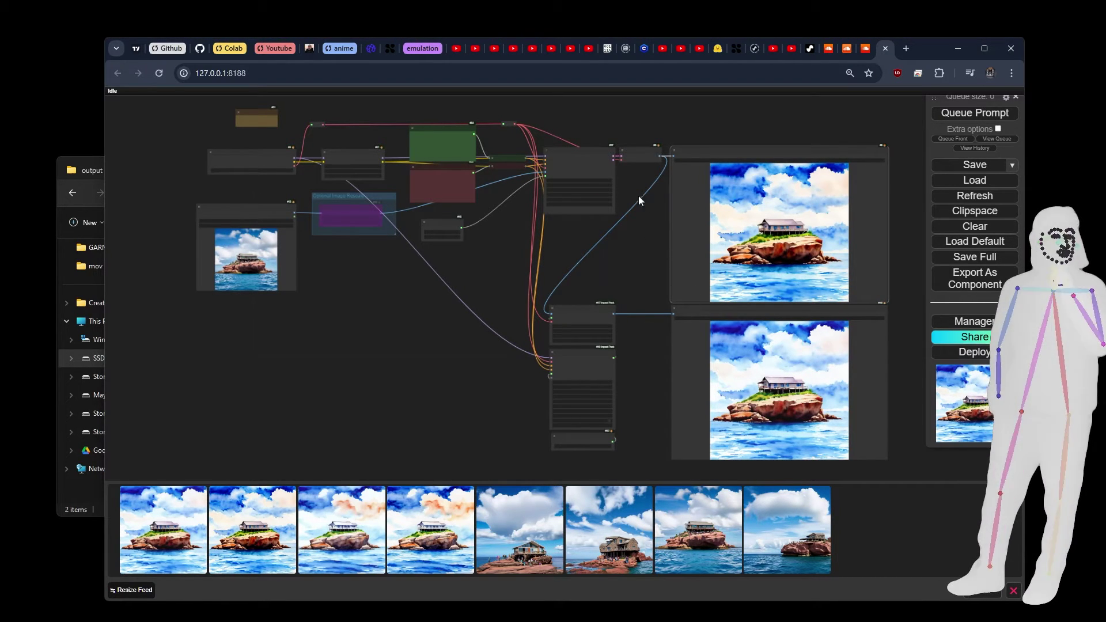
Step: Inspect the Load LoRA, Load Checkpoint, CLIPTextEncodeSDXL and IP2PSampler nodes of the edit workflow
scroll(320, 146, up, 5)
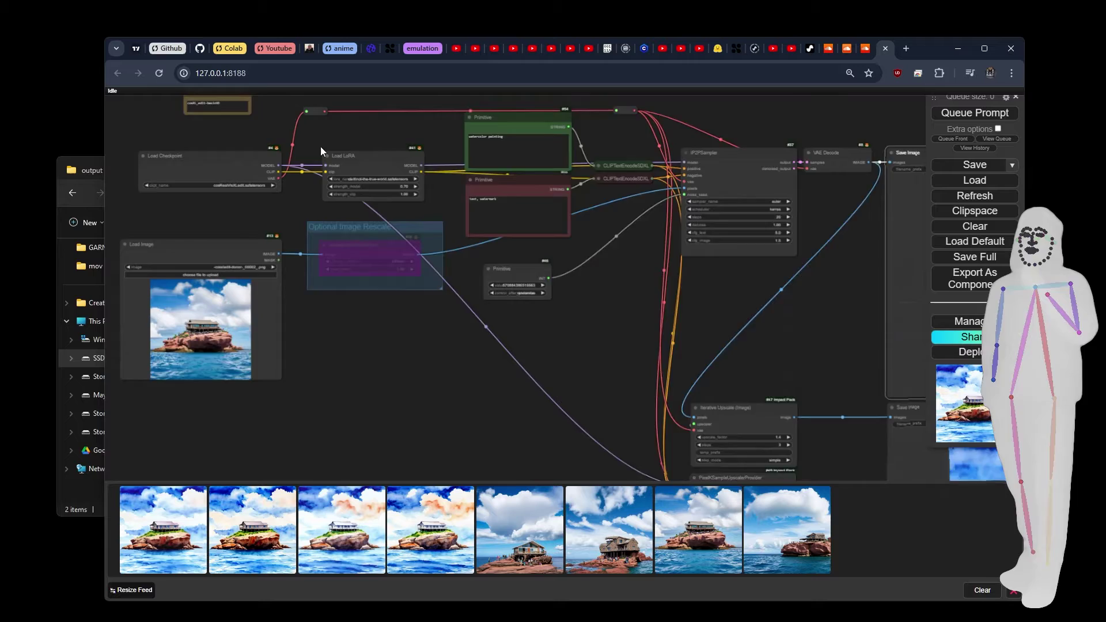
drag(378, 150, 475, 159)
click(326, 200)
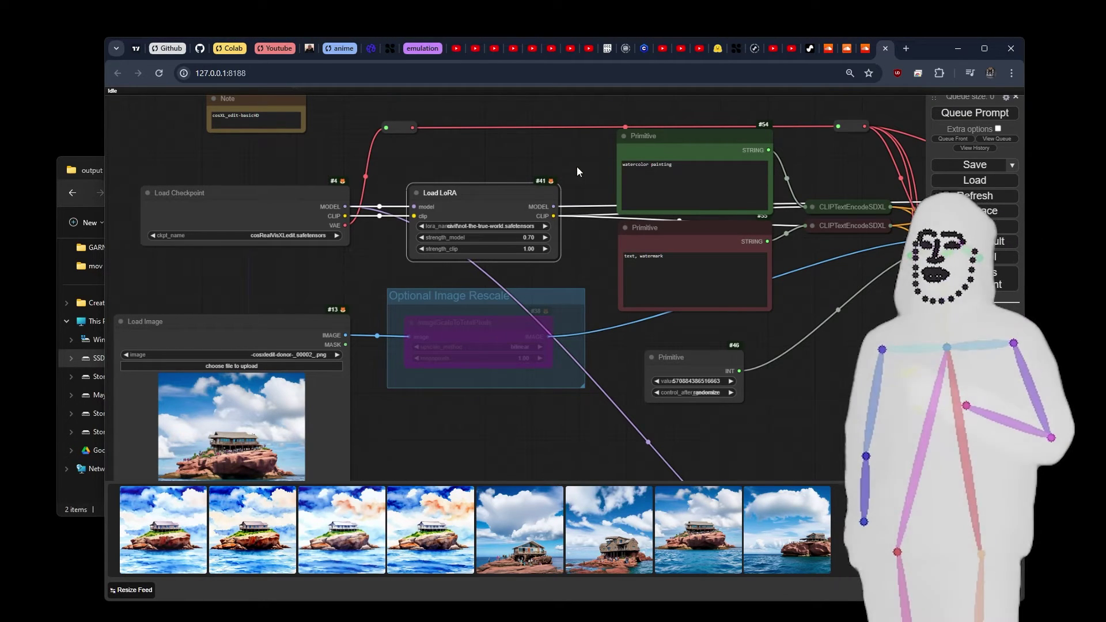
drag(577, 167, 576, 166)
click(259, 208)
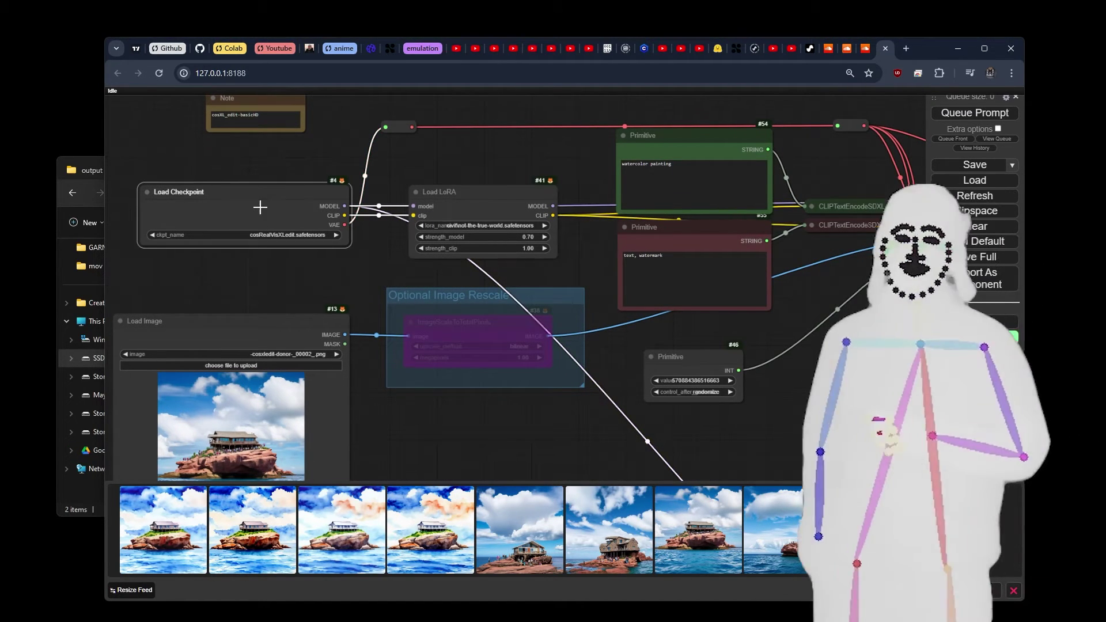
drag(506, 164, 378, 167)
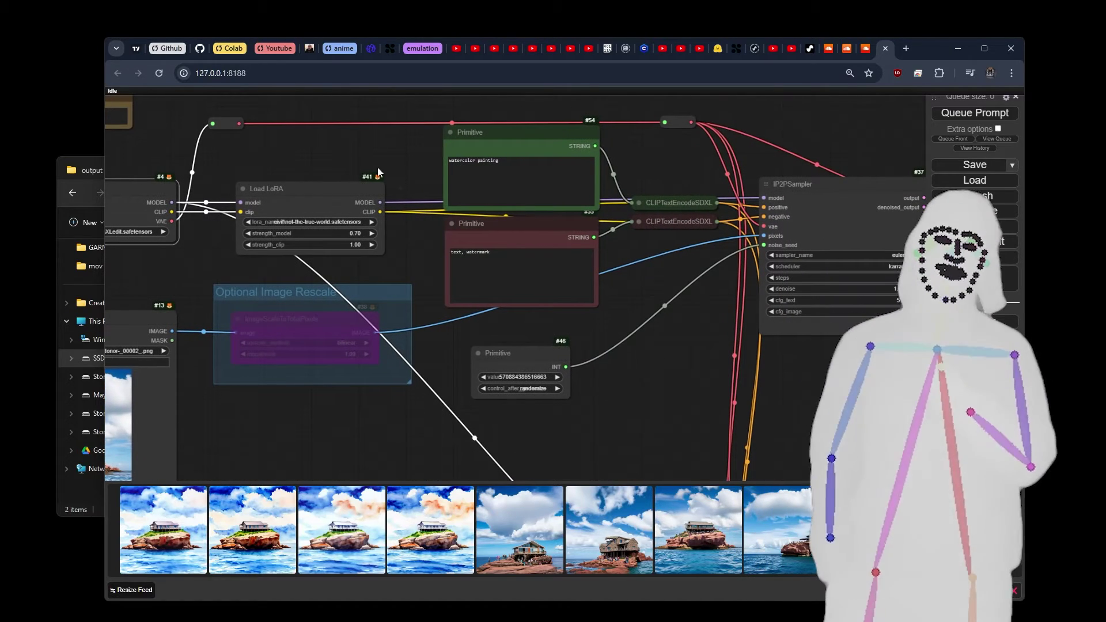
drag(723, 221, 761, 266)
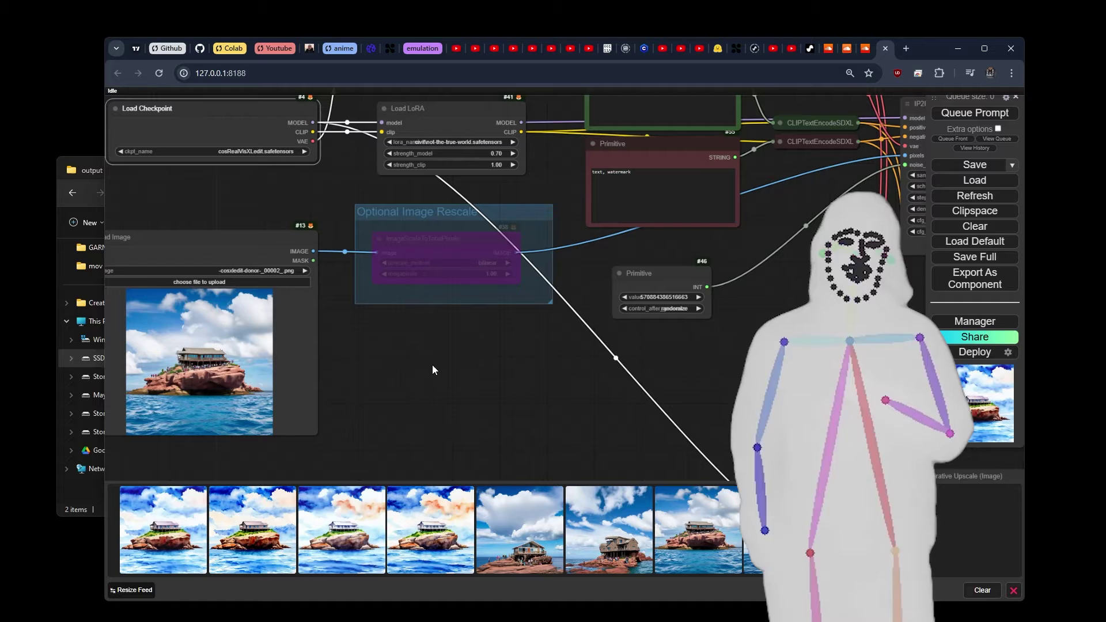
Step: Check the ImageScaleToTotalPixels and Load Image nodes, then pan to the watercolor result preview
click(424, 249)
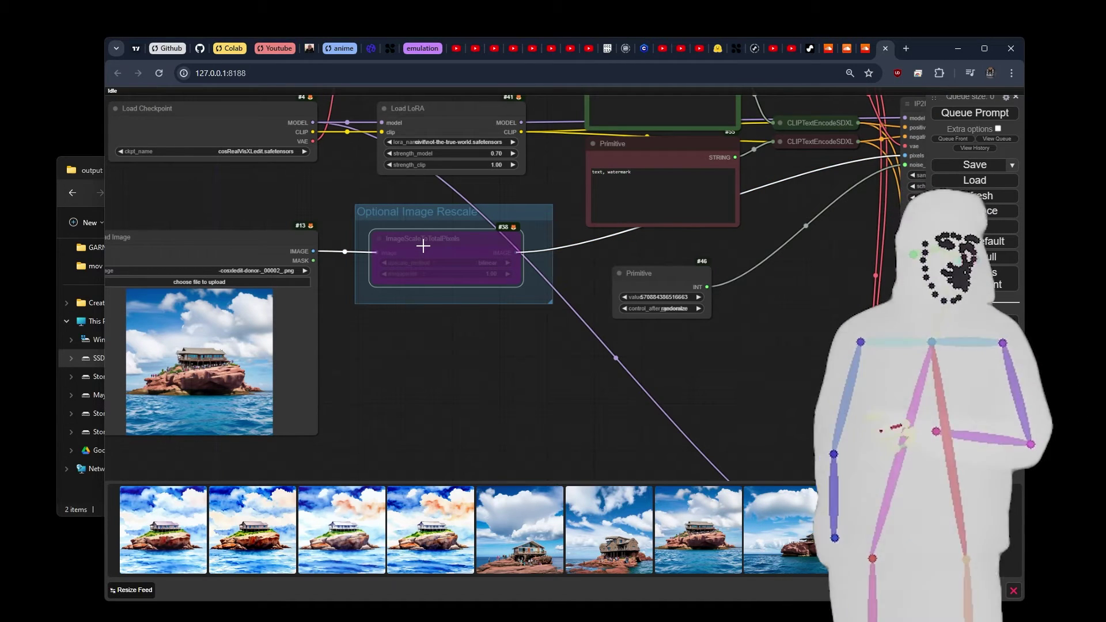
click(214, 257)
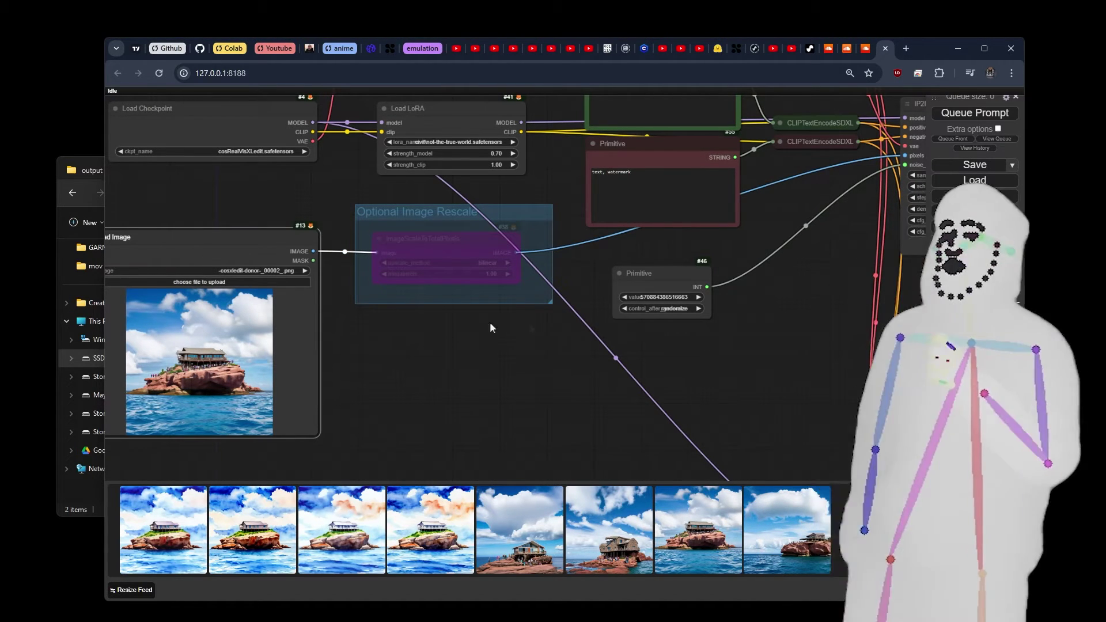
drag(793, 261, 617, 311)
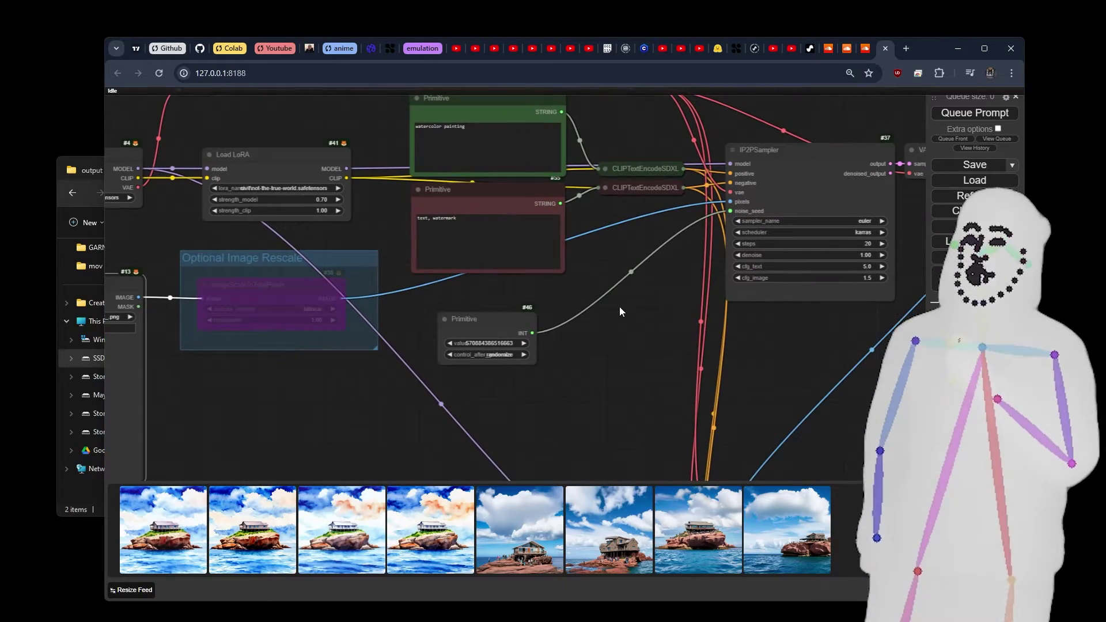
drag(155, 377, 455, 311)
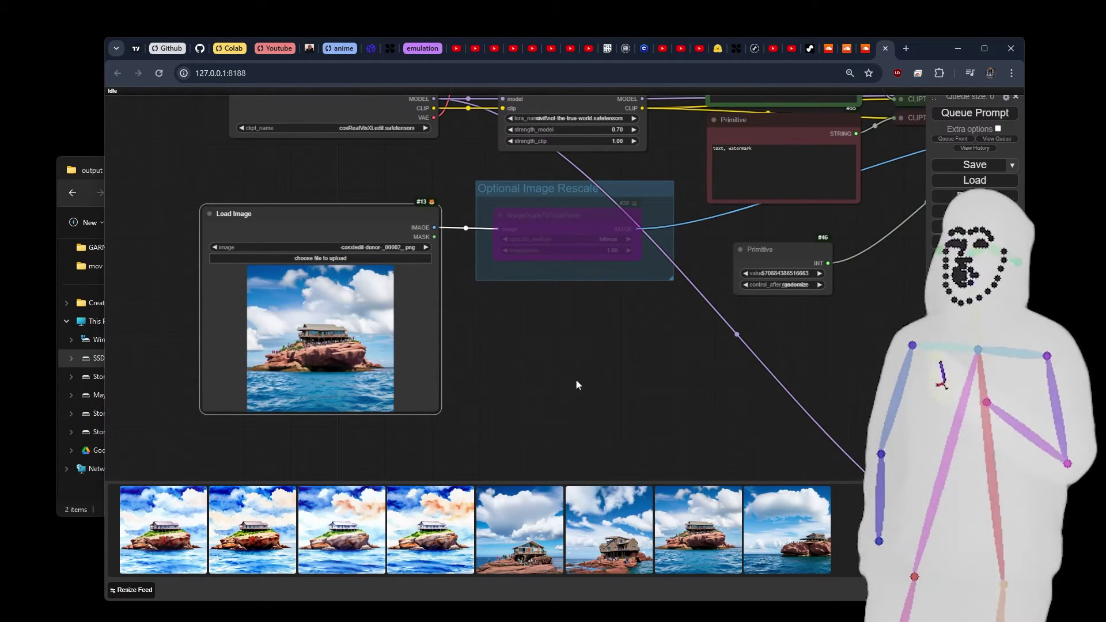
drag(726, 378, 157, 372)
drag(596, 357, 270, 378)
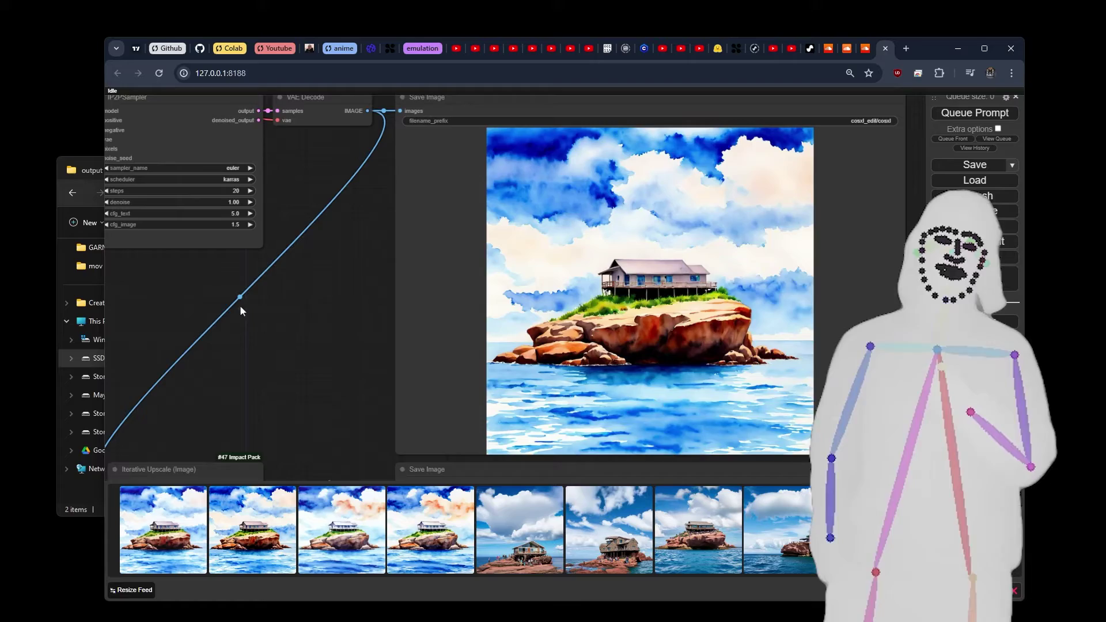
drag(239, 305, 703, 351)
scroll(526, 214, up, 3)
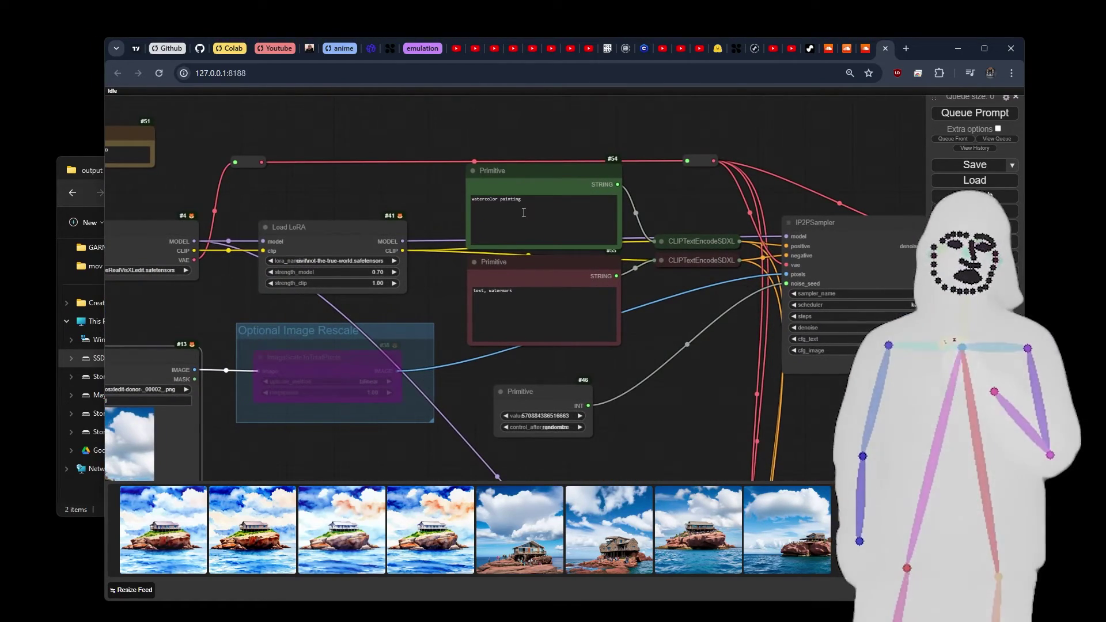
scroll(458, 211, up, 5)
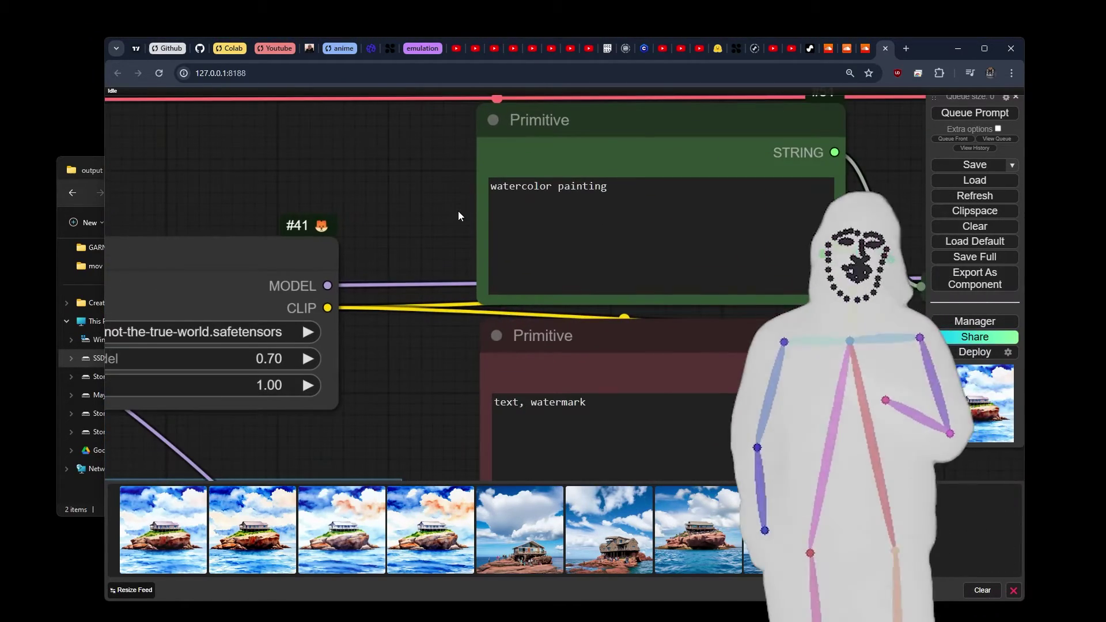
scroll(458, 216, down, 8)
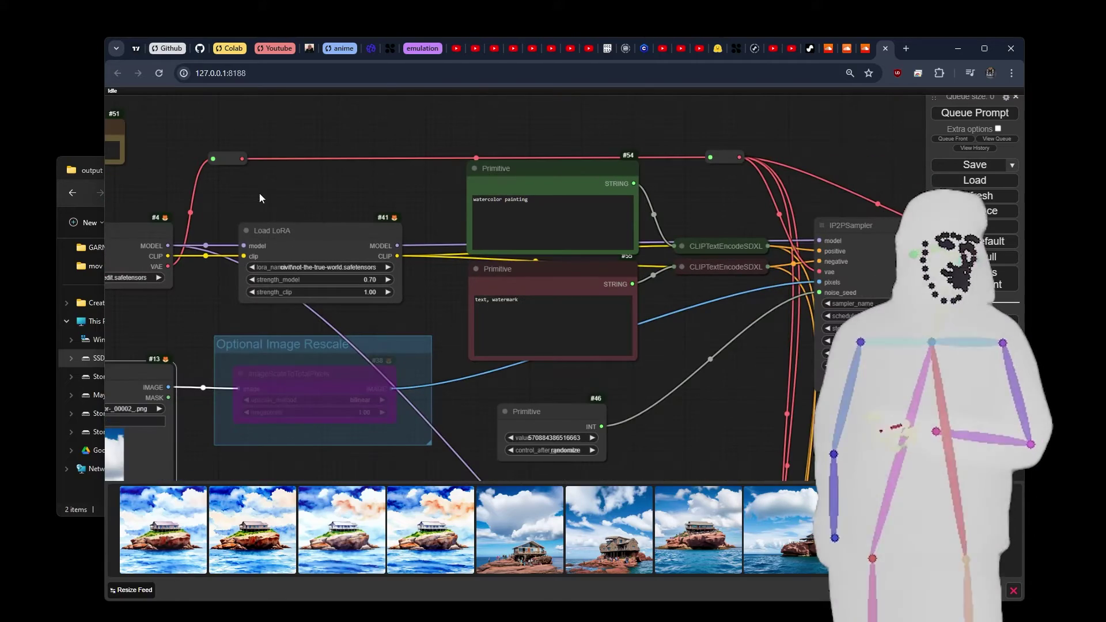
drag(266, 192, 570, 194)
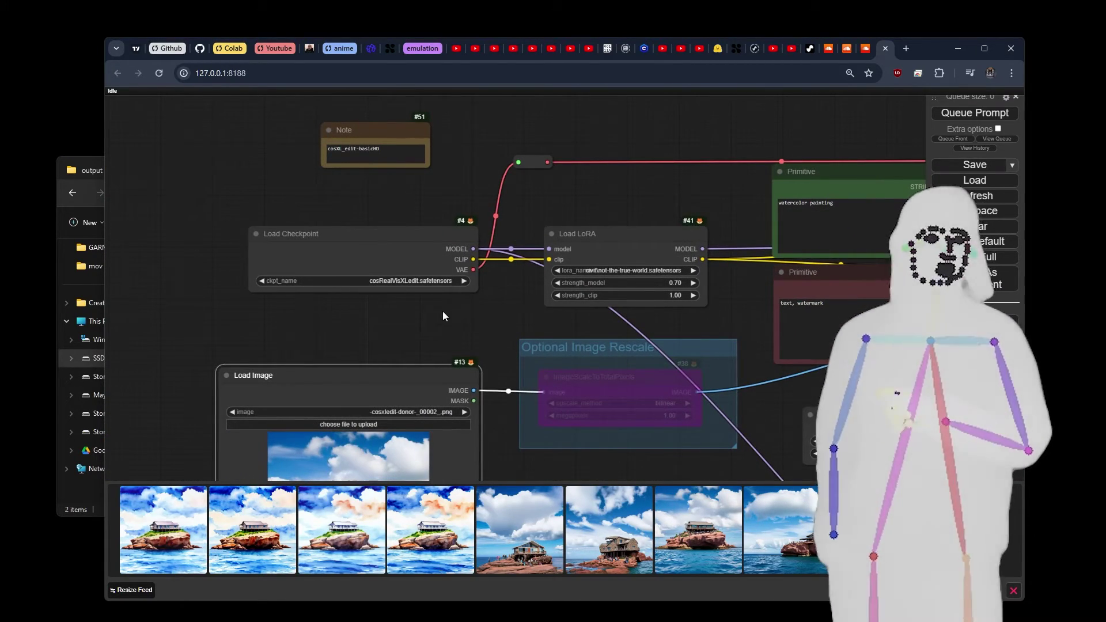
drag(442, 310, 540, 156)
scroll(476, 264, up, 10)
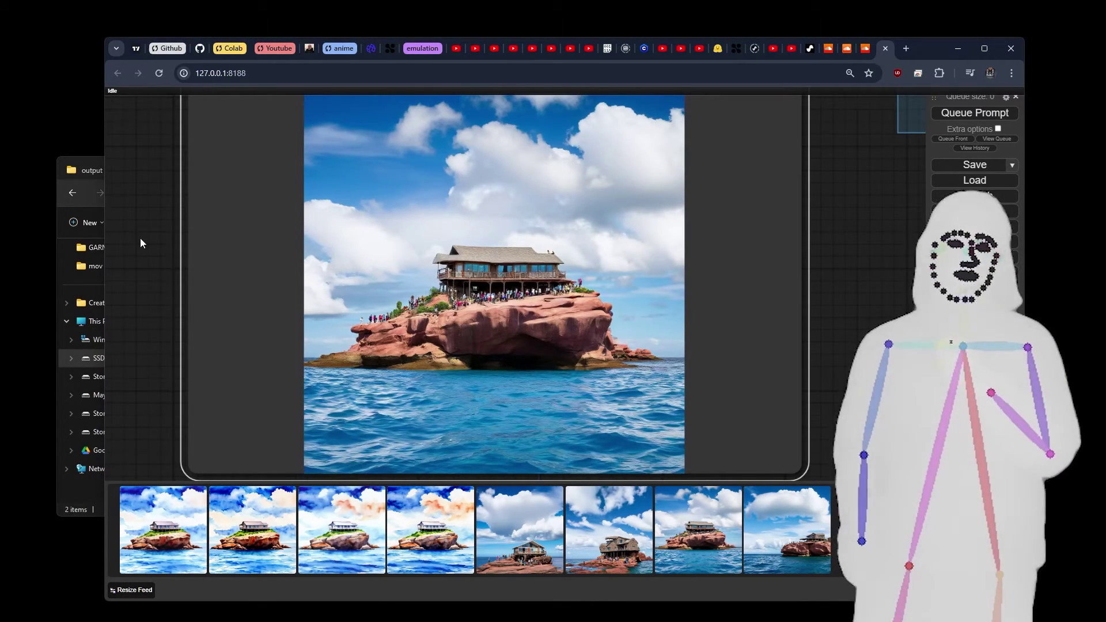
scroll(166, 234, down, 6)
scroll(166, 234, down, 5)
drag(519, 245, 337, 326)
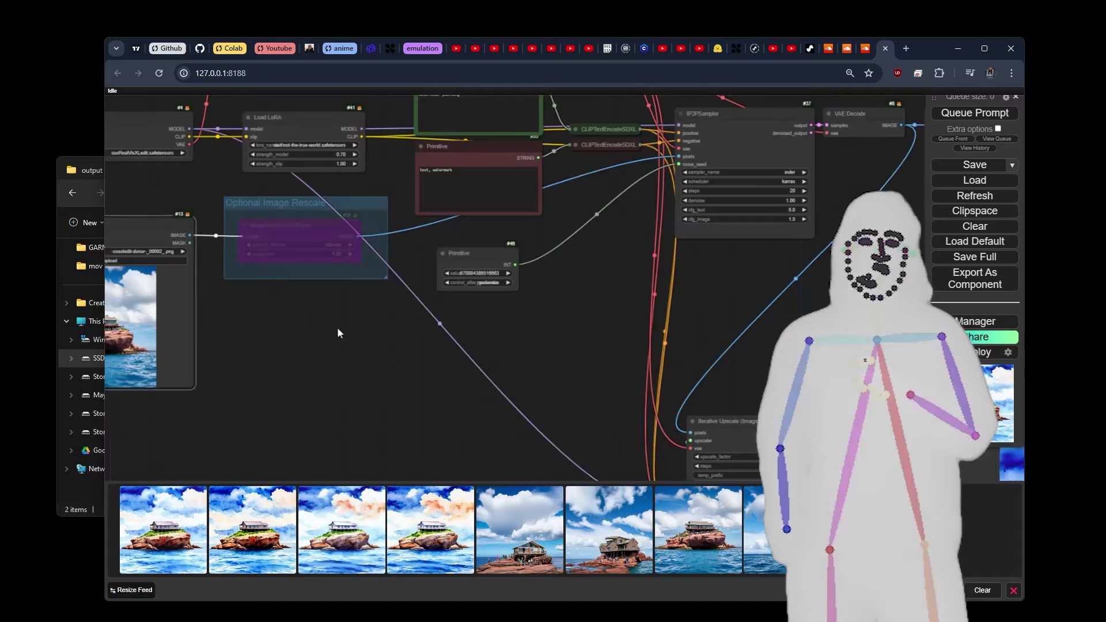
scroll(567, 319, up, 2)
drag(731, 332, 229, 308)
drag(807, 419, 785, 133)
drag(801, 187, 859, 202)
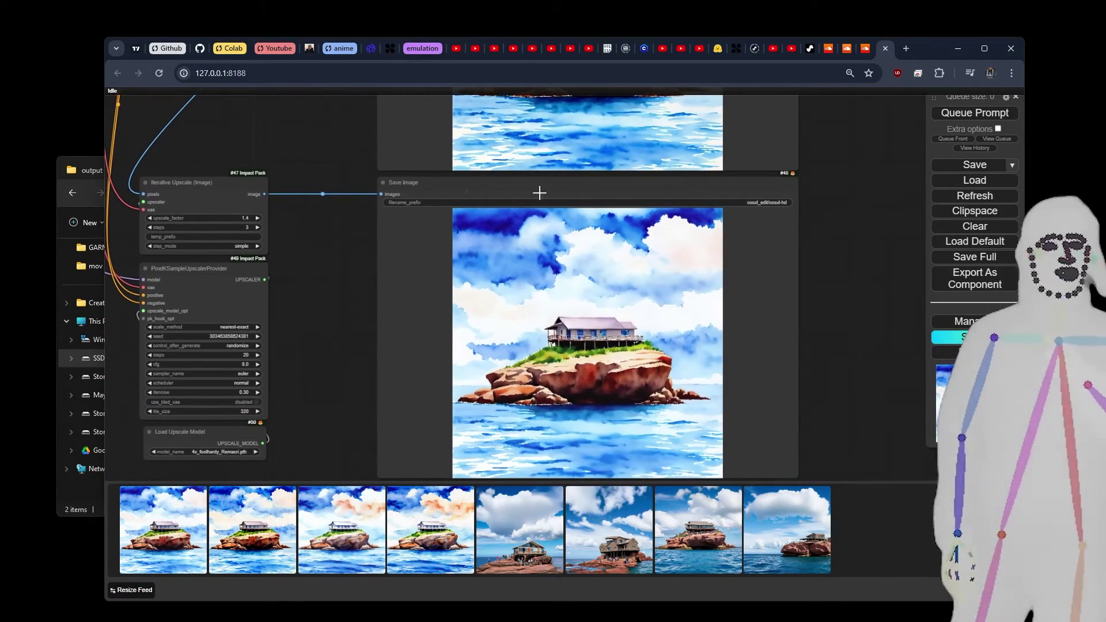
drag(311, 141, 944, 493)
scroll(419, 279, down, 5)
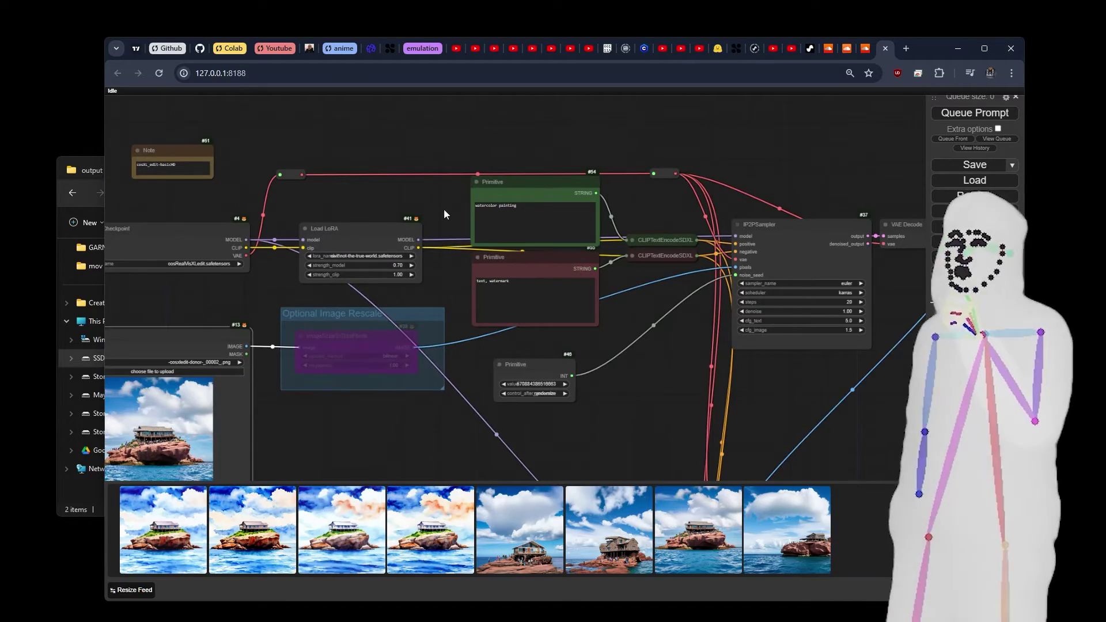
Step: Replace the edit prompt with 'octane render', queue the run, and view the new preview
scroll(447, 212, up, 4)
key(ctrl+a)
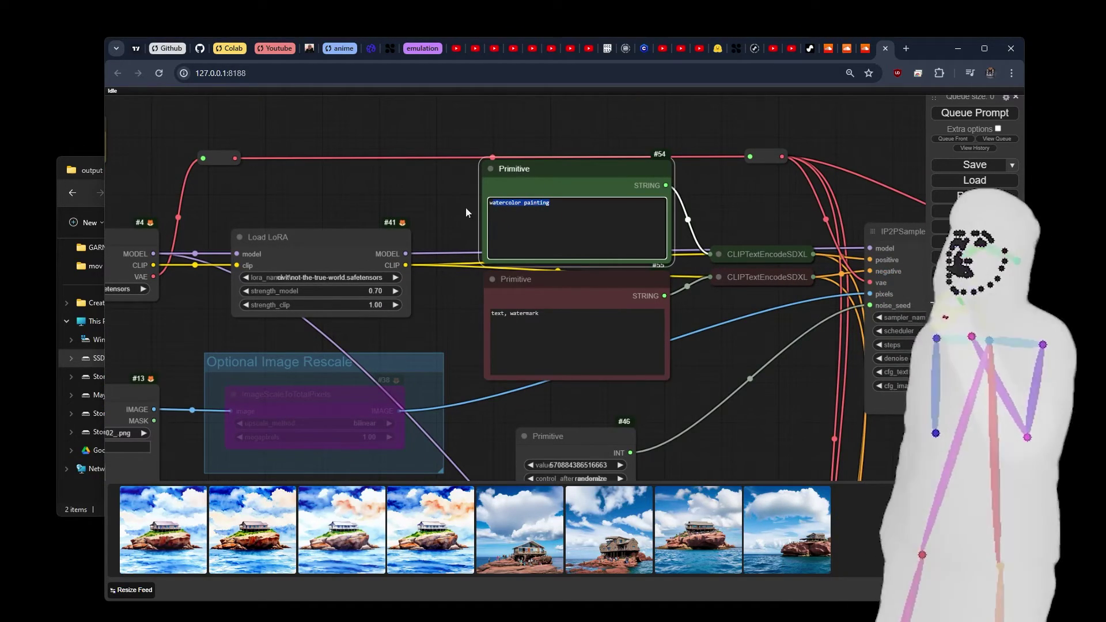
text(w)
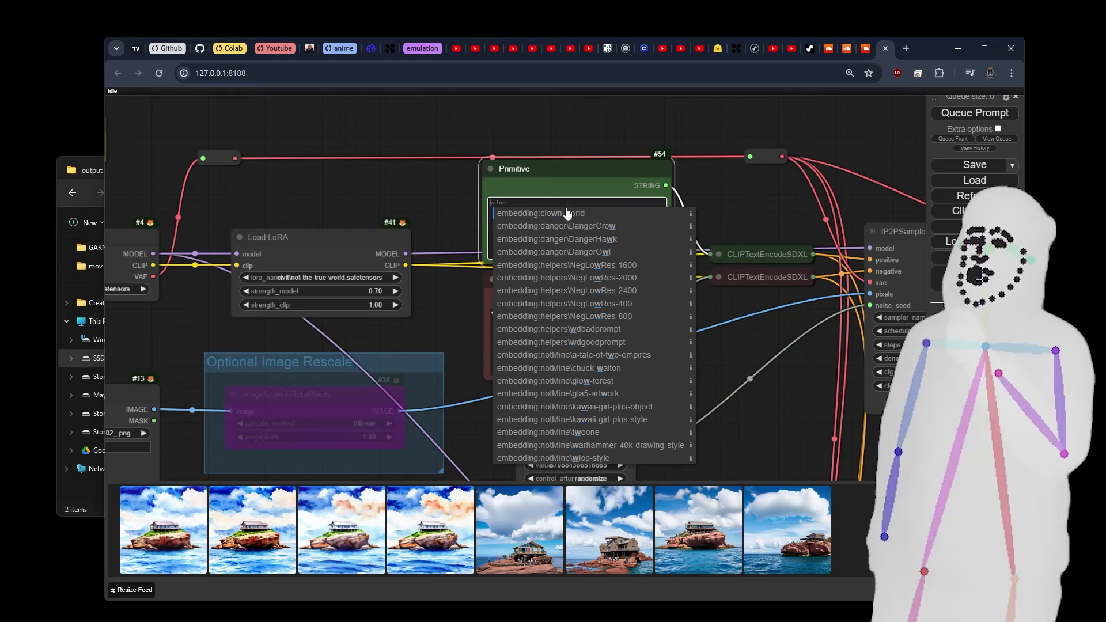
text(octane )
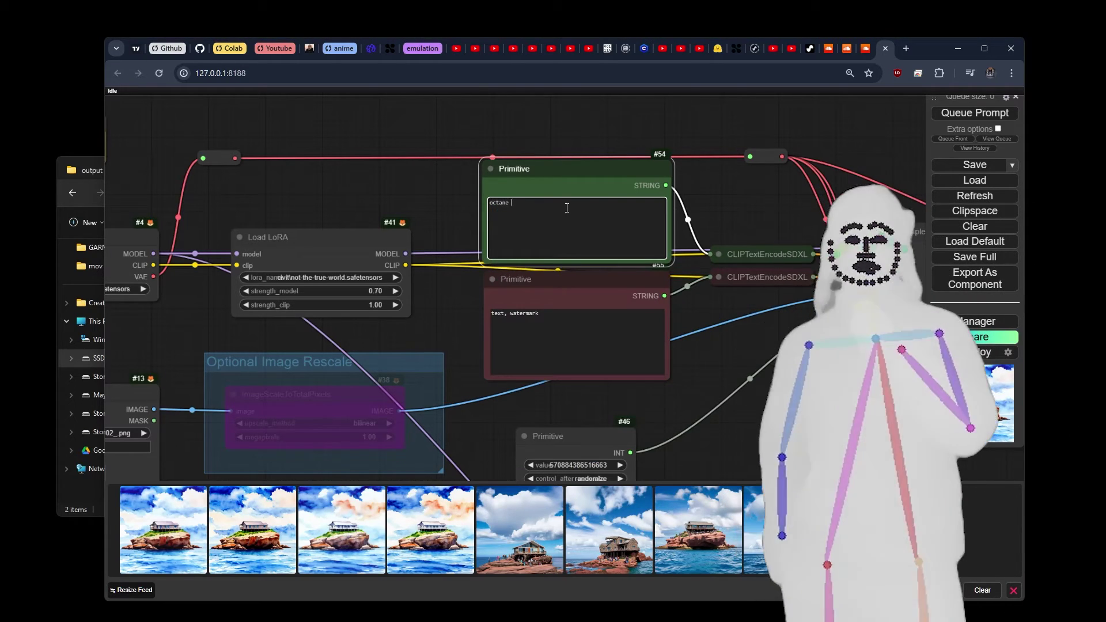
text(render)
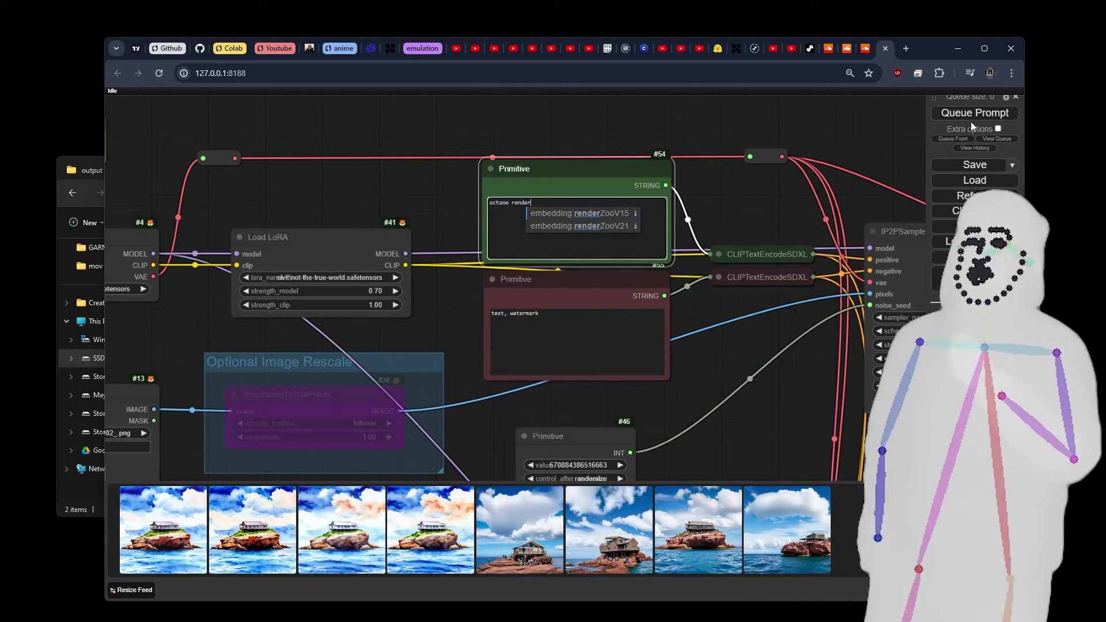
click(972, 119)
scroll(666, 314, down, 3)
drag(681, 314, 422, 306)
scroll(605, 299, up, 8)
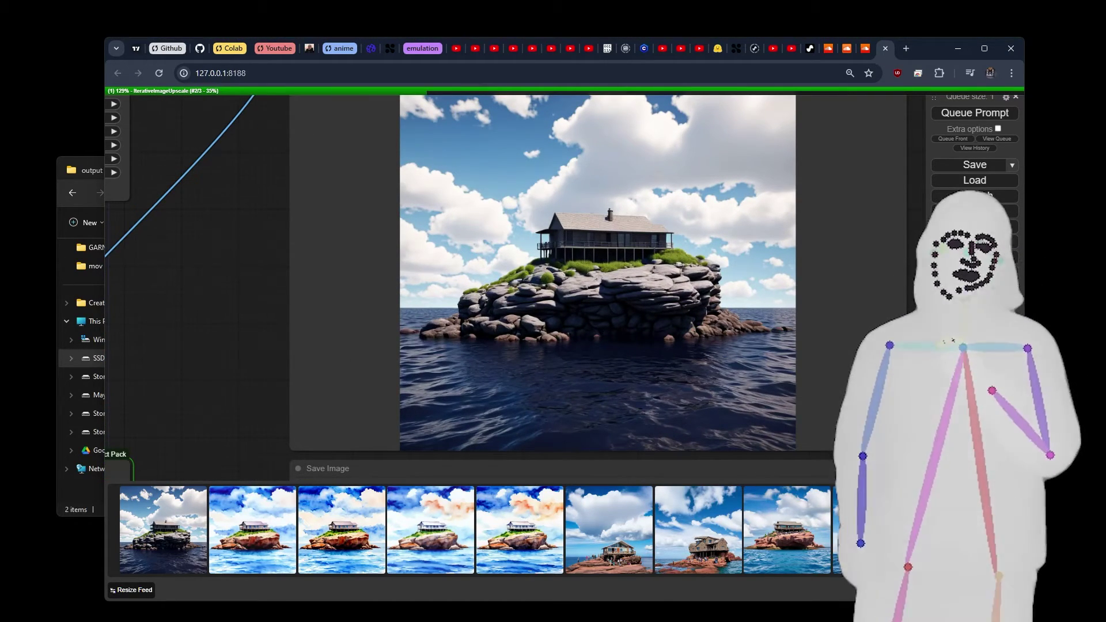
Step: Zoom and pan across the Save Image previews to review the octane-rendered island house while it upscales
scroll(729, 212, down, 4)
drag(680, 288, 737, 314)
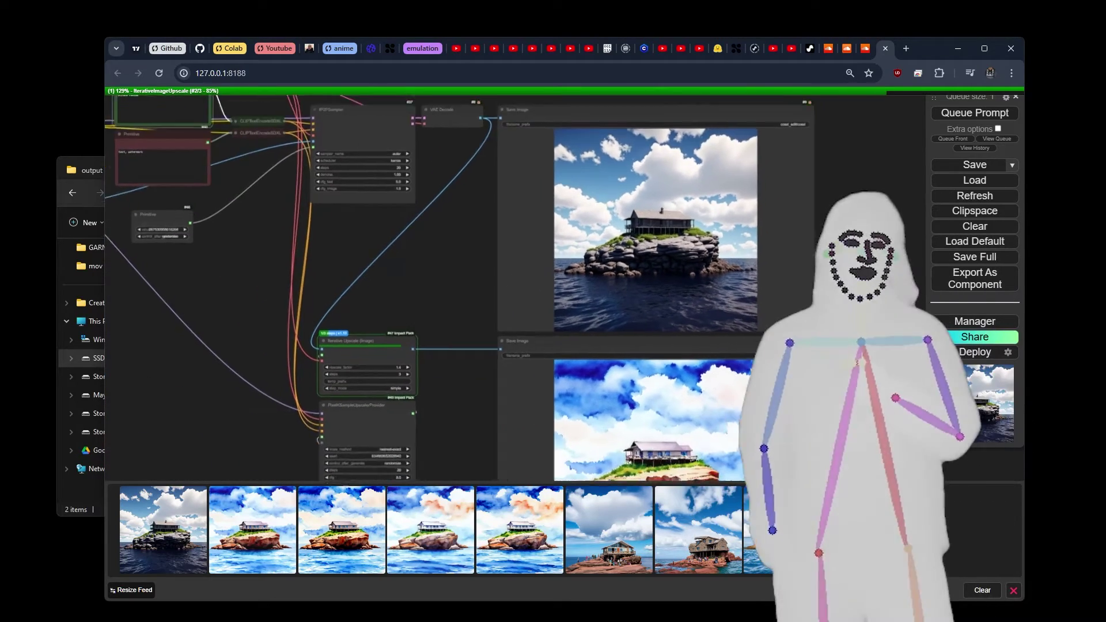
drag(841, 403, 835, 293)
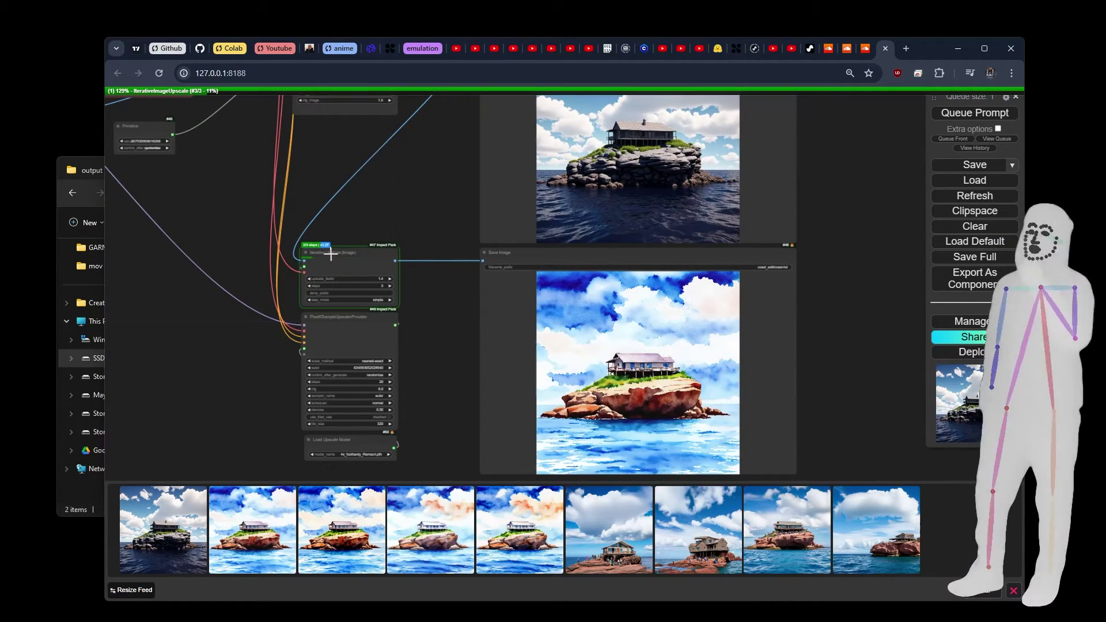
drag(447, 286, 364, 386)
scroll(468, 396, up, 3)
scroll(672, 296, up, 5)
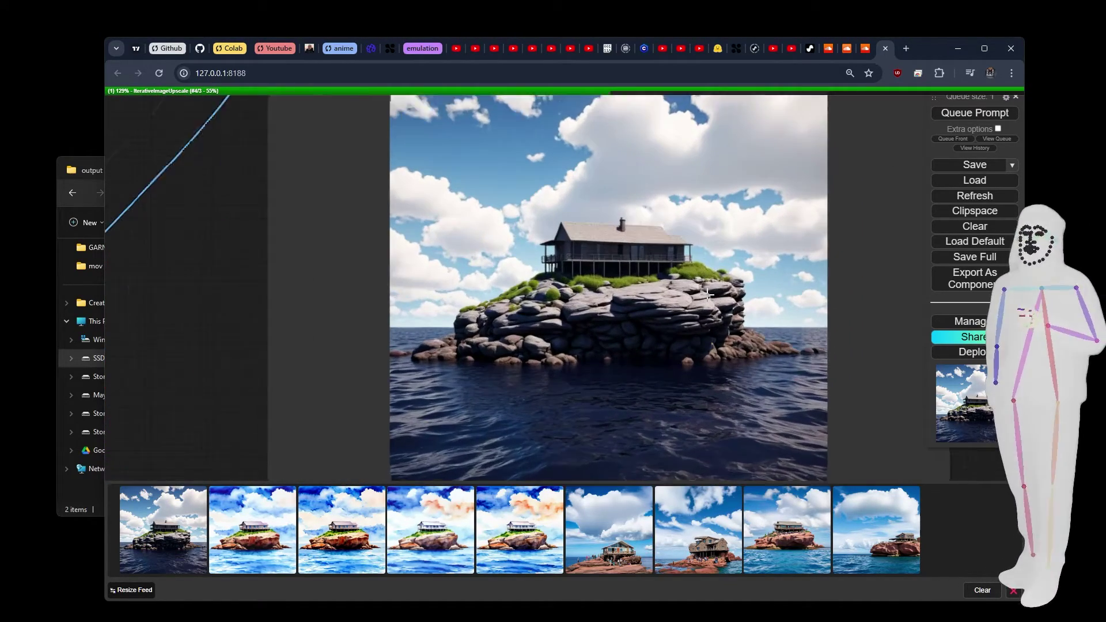
scroll(709, 294, down, 7)
scroll(708, 294, down, 5)
drag(353, 308, 564, 299)
scroll(535, 214, up, 1)
scroll(543, 231, up, 5)
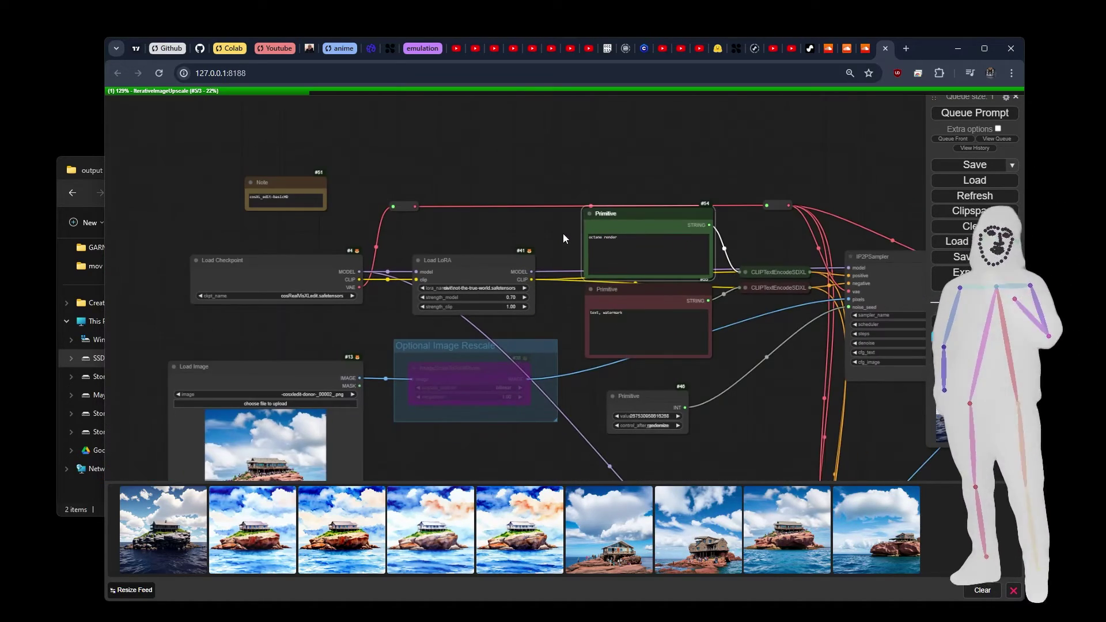
Step: Replace the prompt text with 'Festive Christmas scene' and pan to the Save Image results
drag(562, 234, 407, 227)
scroll(399, 224, up, 1)
scroll(399, 220, up, 3)
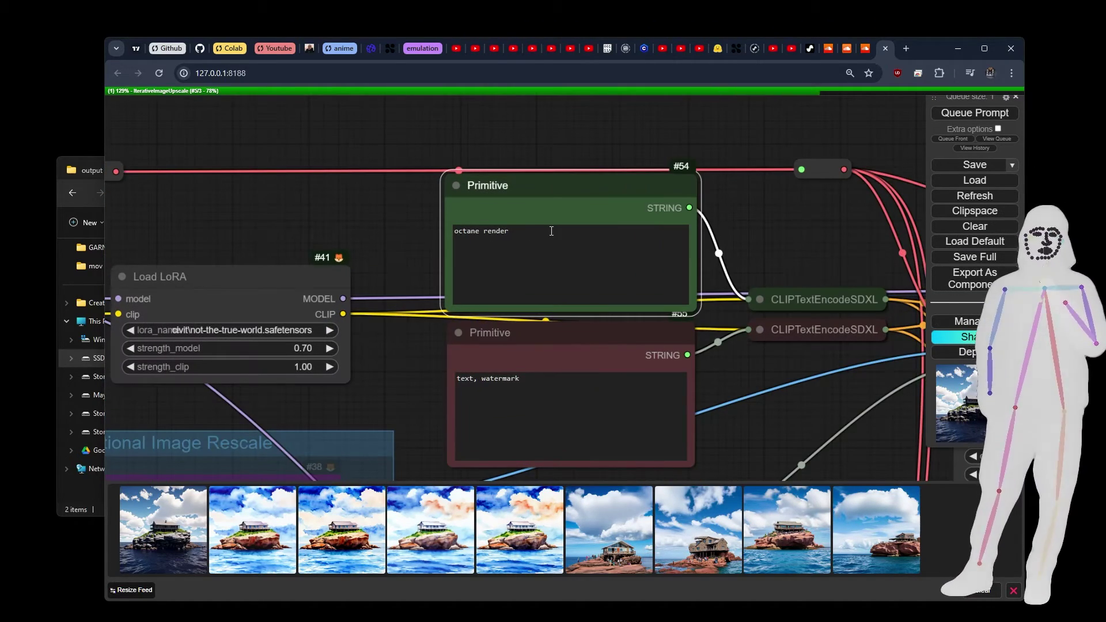
drag(509, 231, 440, 234)
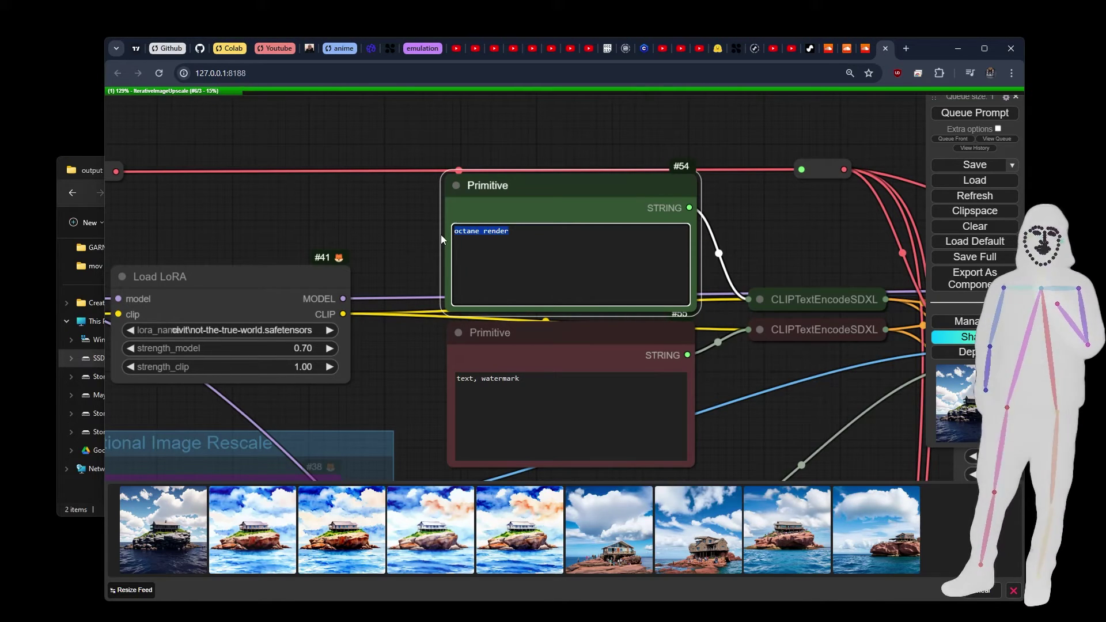
text(Festive Ch)
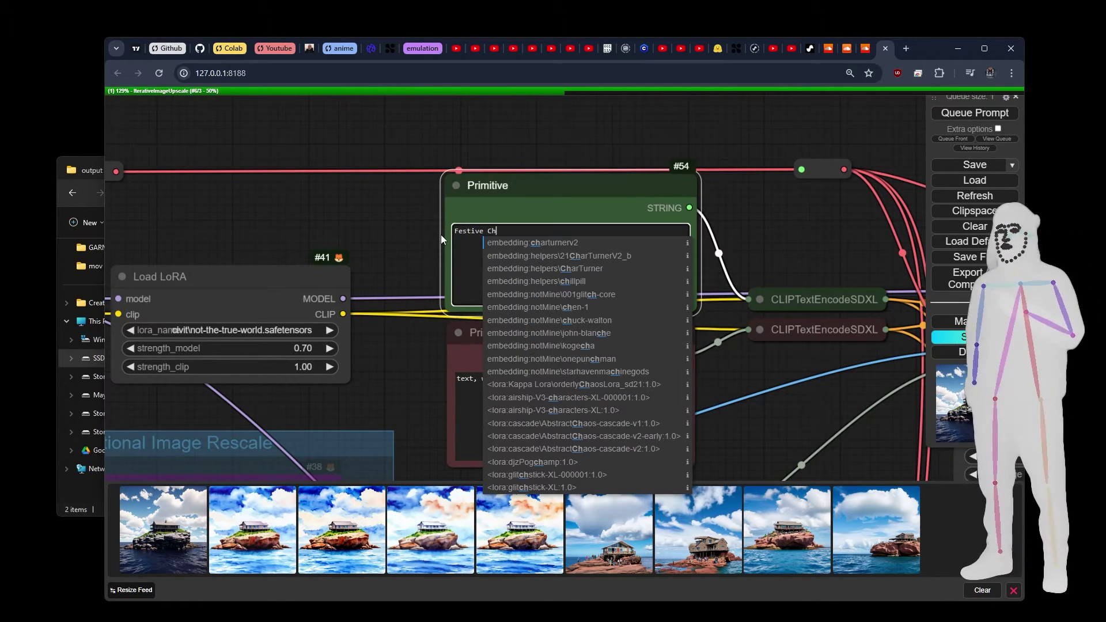
text(ristmas scene)
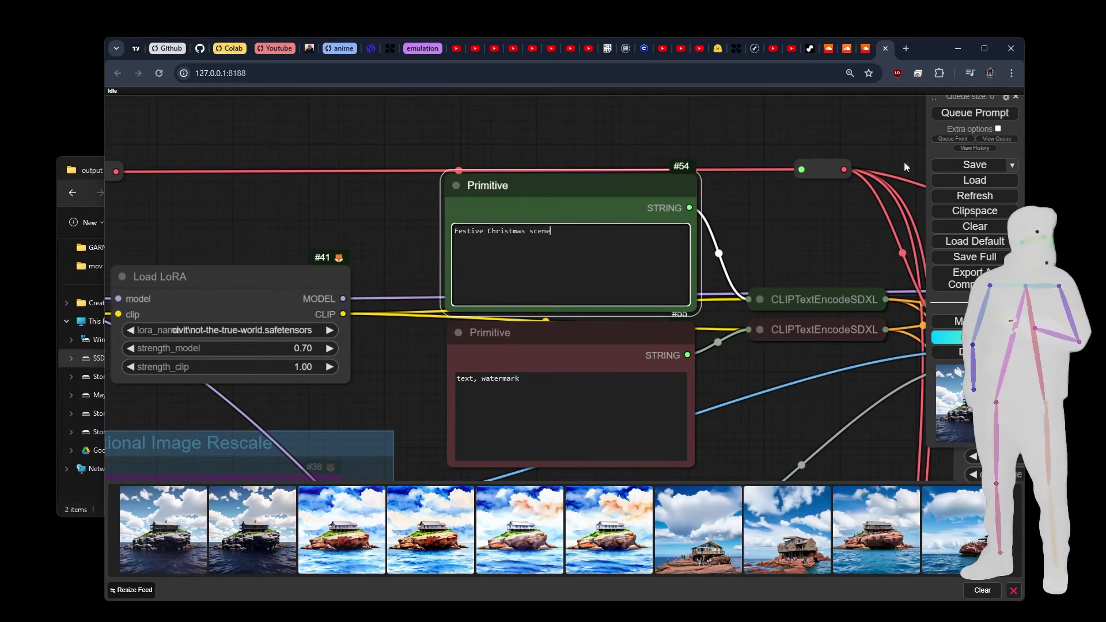
scroll(706, 303, down, 5)
scroll(707, 306, up, 3)
drag(706, 305, 341, 200)
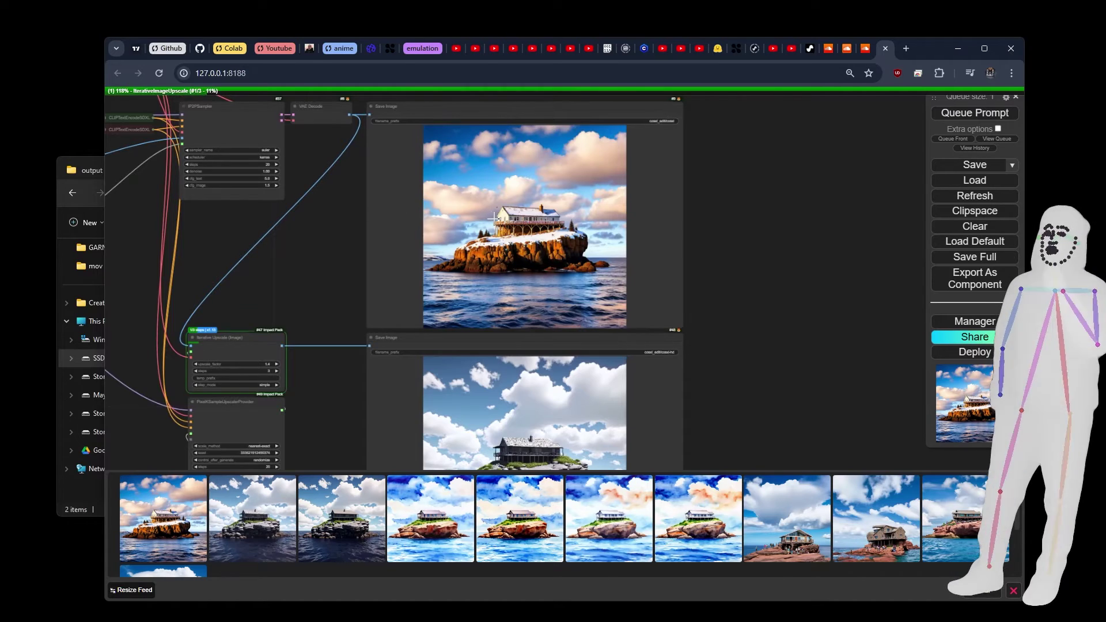
Step: Scroll out from the full-size snowy Christmas island image back to the node graph previews
scroll(494, 219, up, 6)
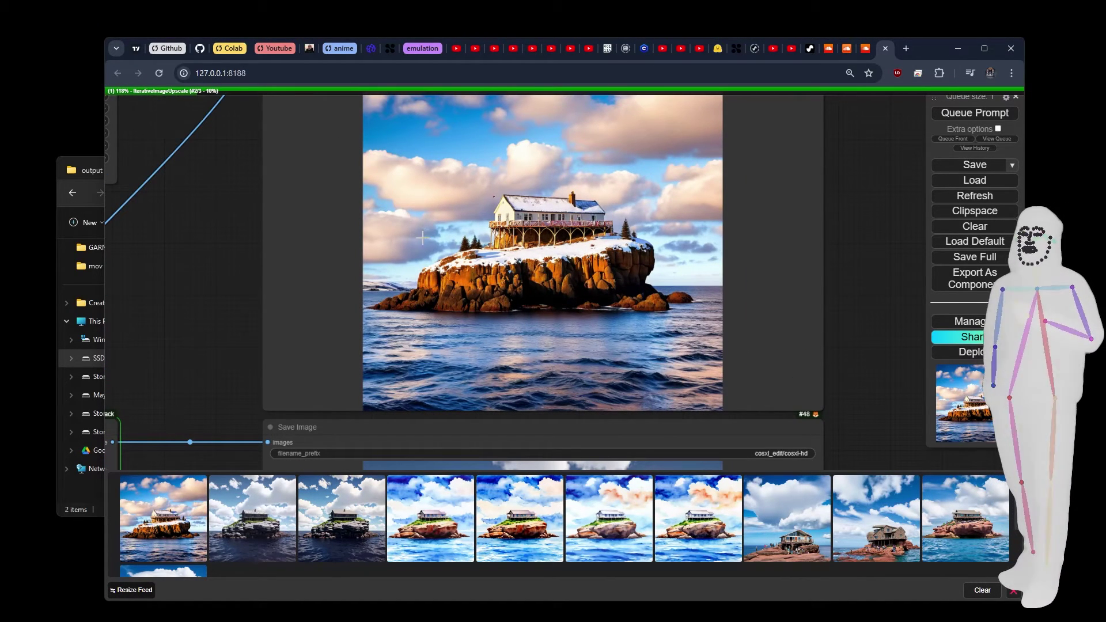
scroll(557, 236, up, 5)
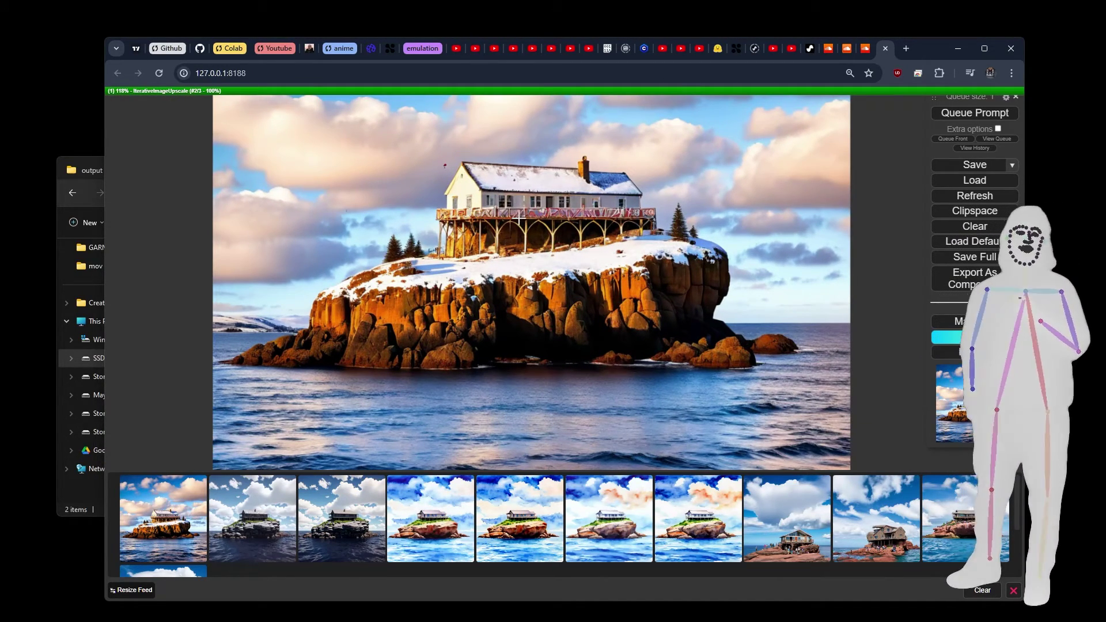
scroll(603, 212, up, 5)
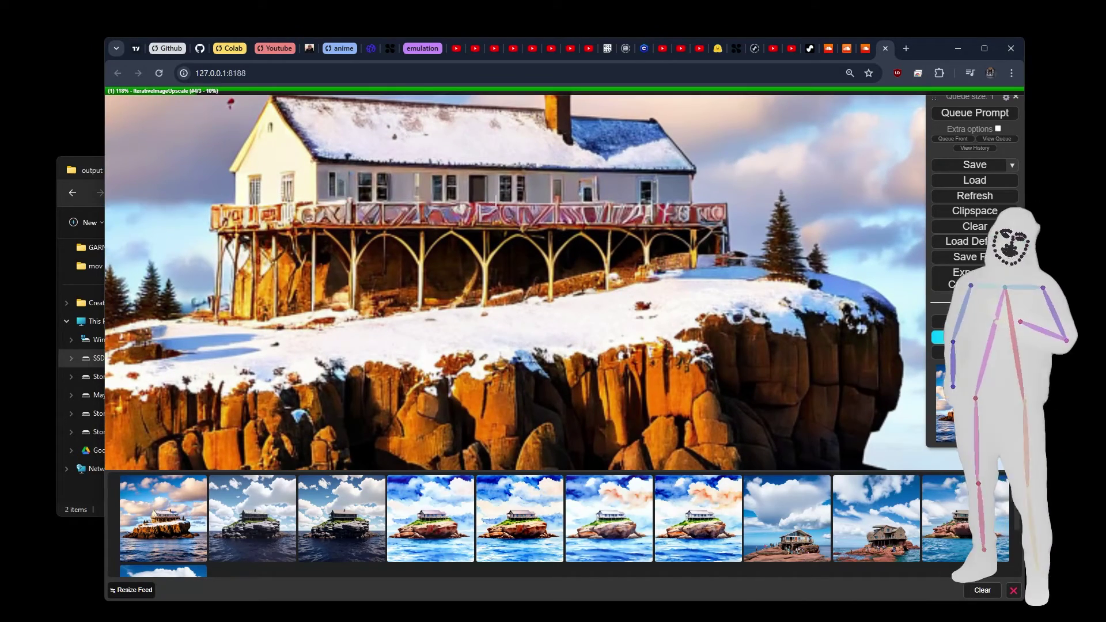
scroll(648, 228, down, 5)
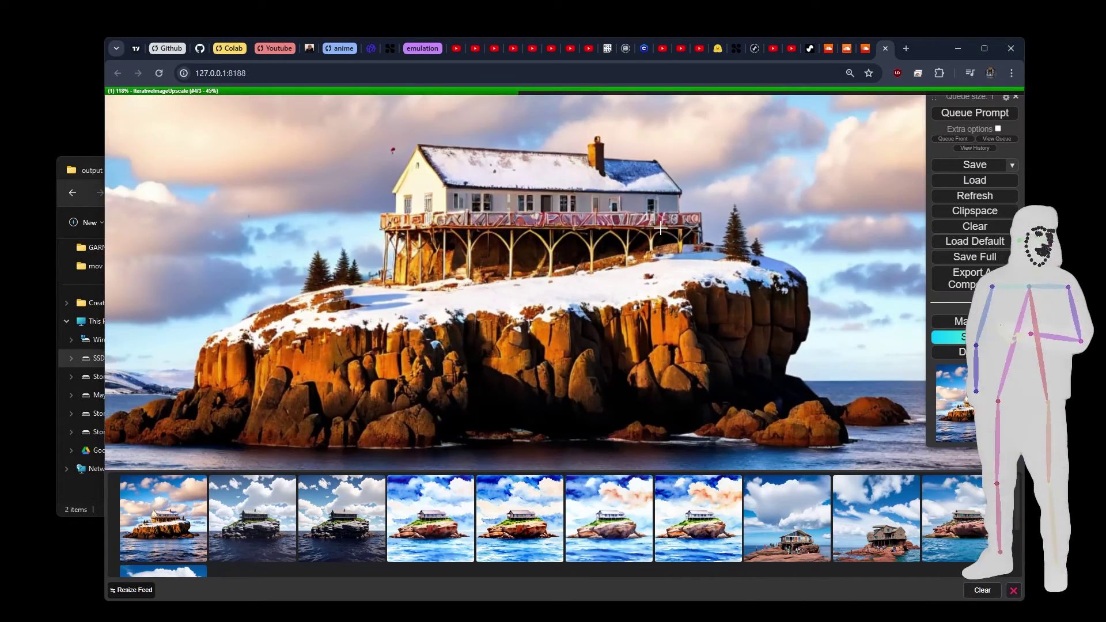
scroll(720, 322, down, 3)
scroll(687, 316, up, 3)
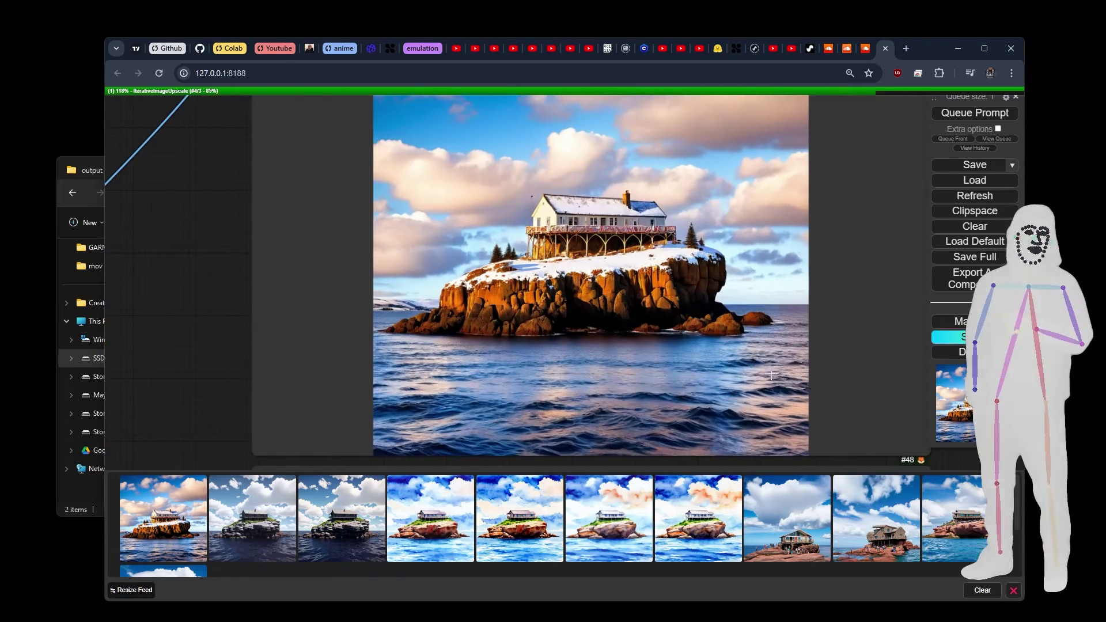
scroll(720, 363, down, 4)
scroll(803, 296, up, 10)
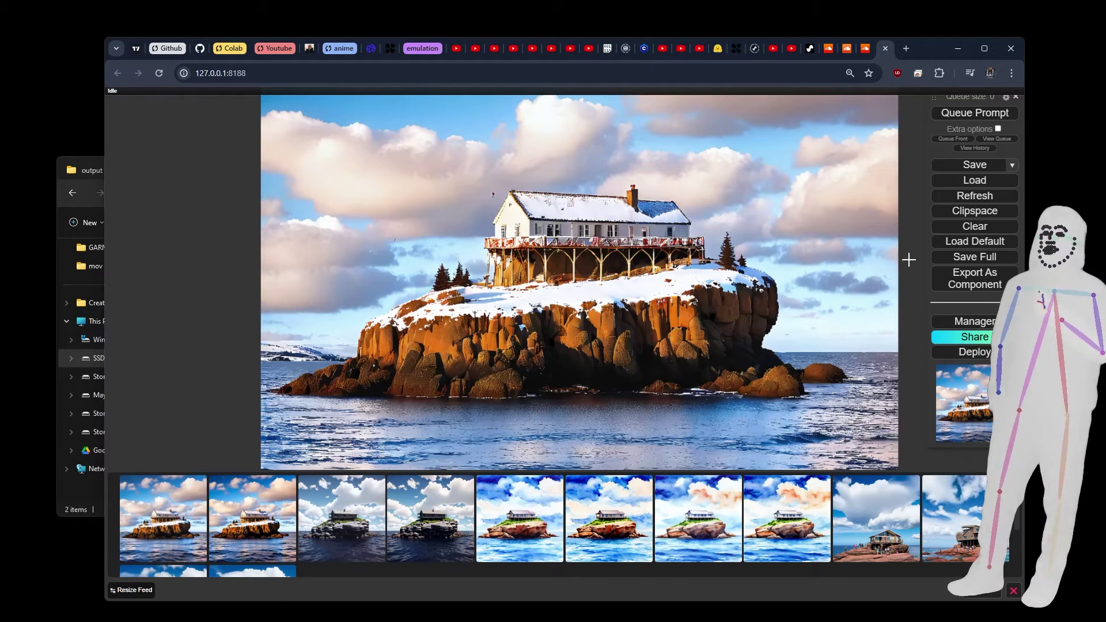
scroll(893, 299, down, 8)
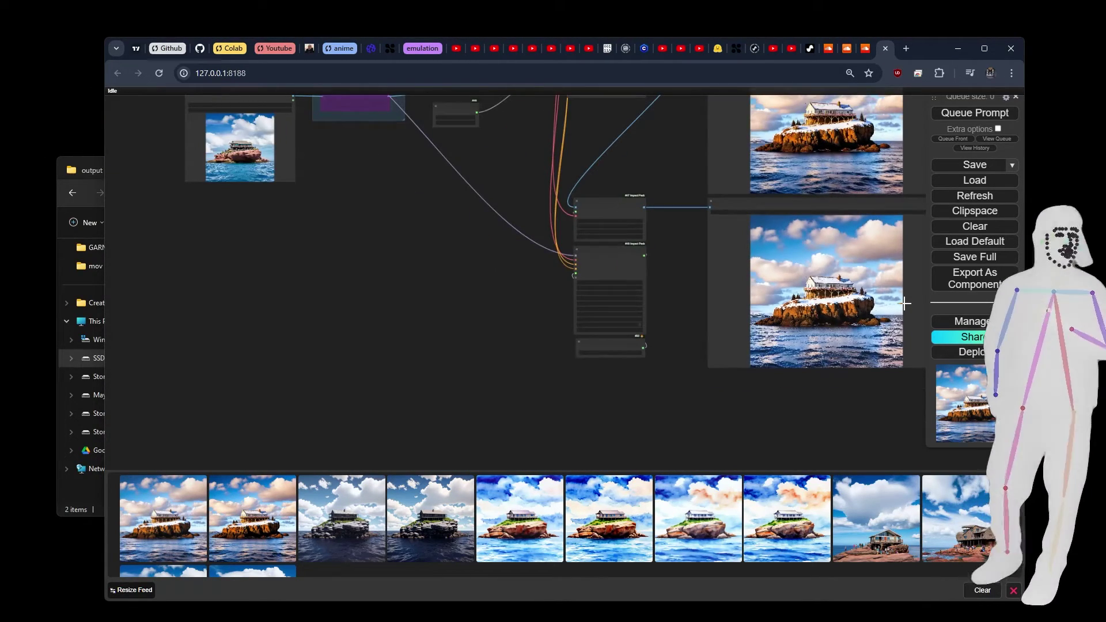
Step: Set the seed Primitive's control_after_generate so the seed no longer randomizes after each run
drag(425, 197, 495, 378)
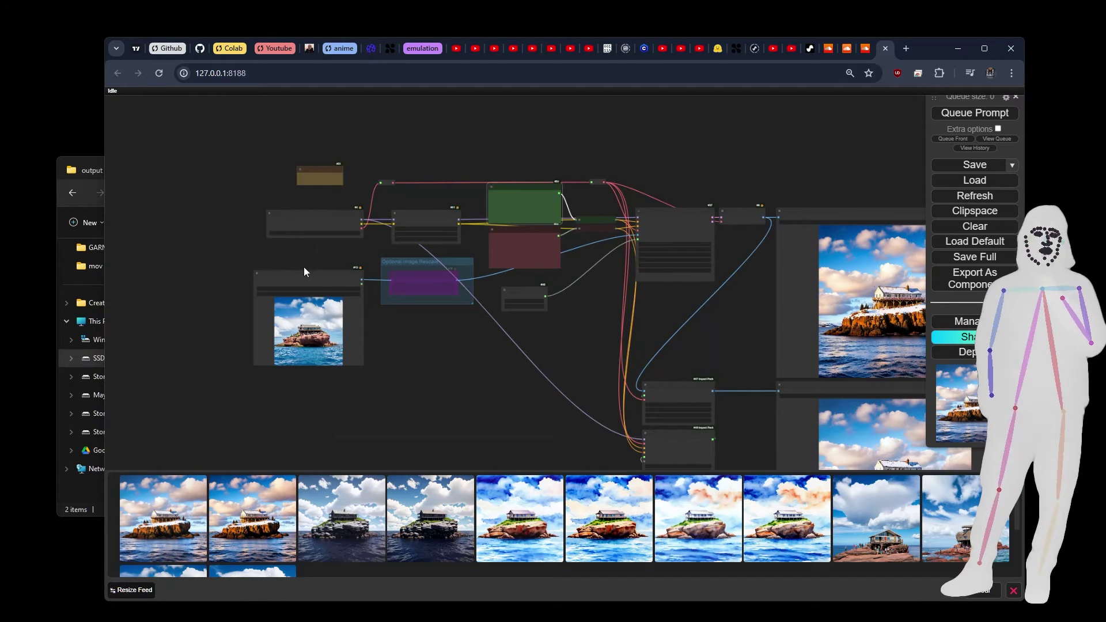
scroll(308, 267, up, 4)
click(324, 173)
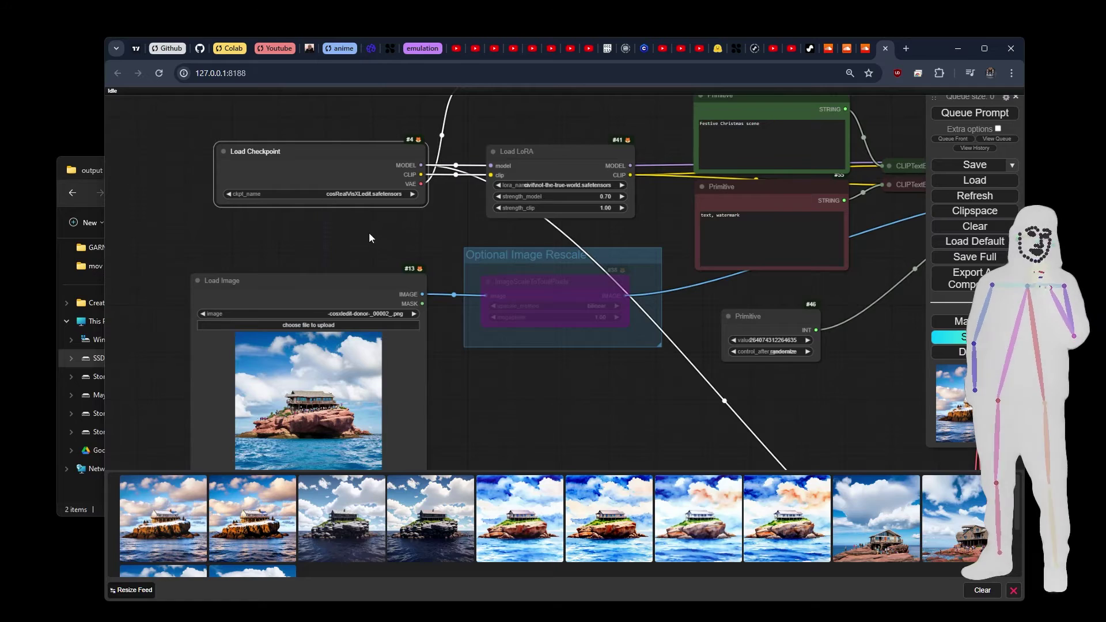
drag(369, 237, 340, 176)
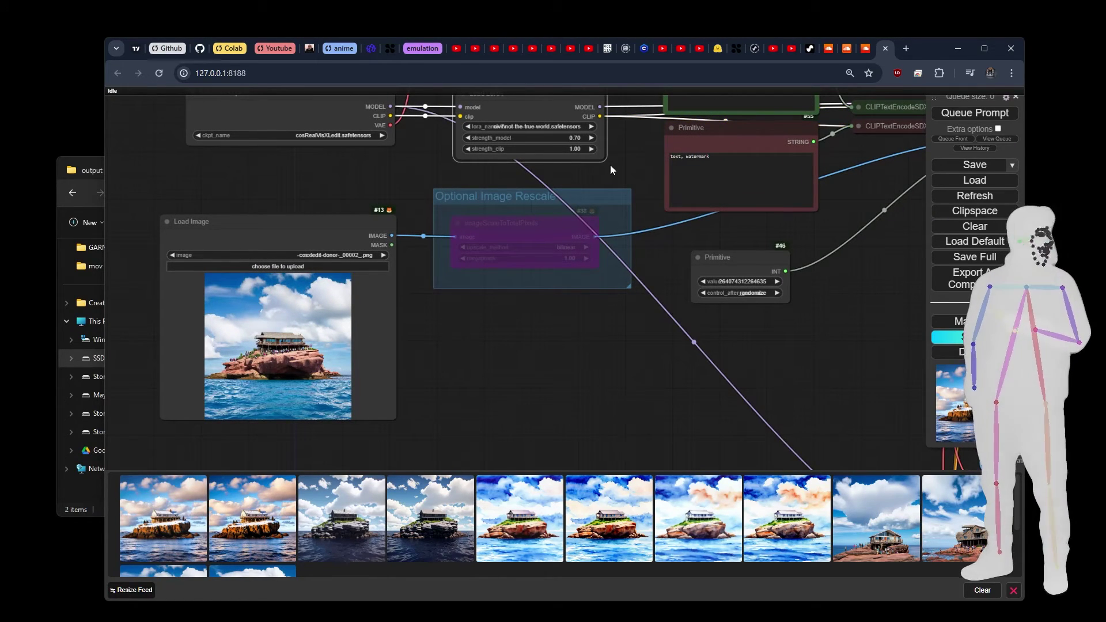
drag(535, 116, 371, 186)
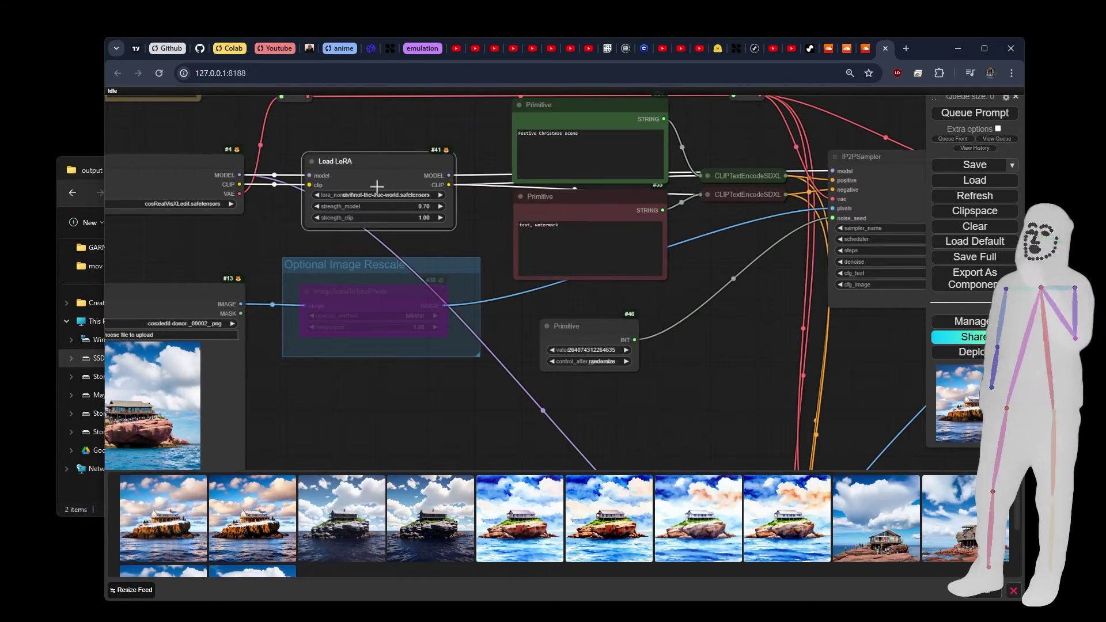
drag(720, 308, 597, 297)
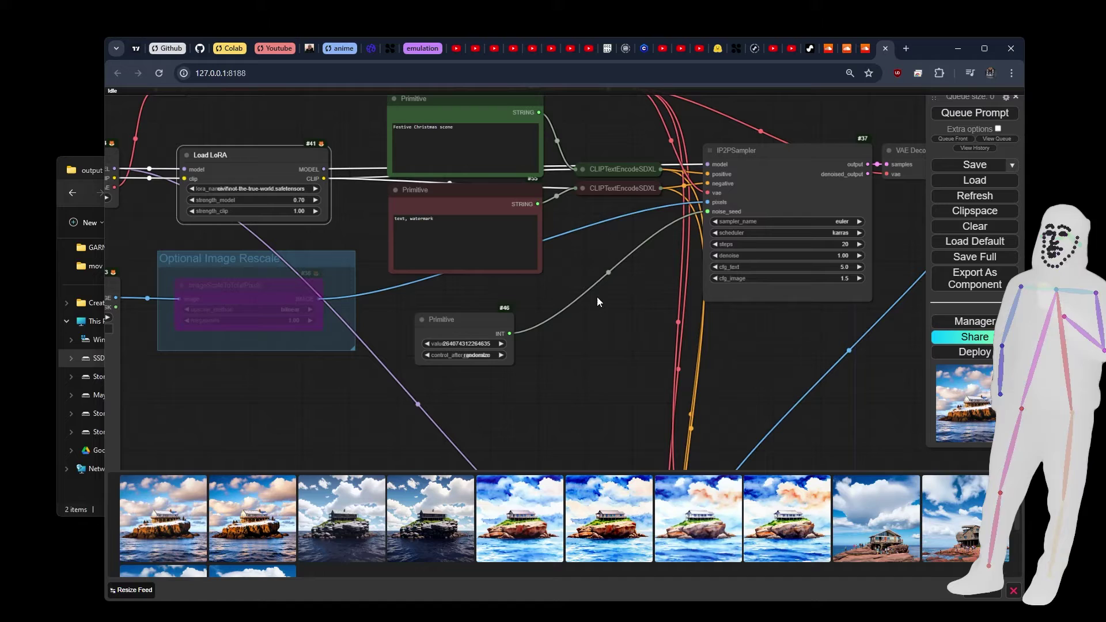
click(425, 353)
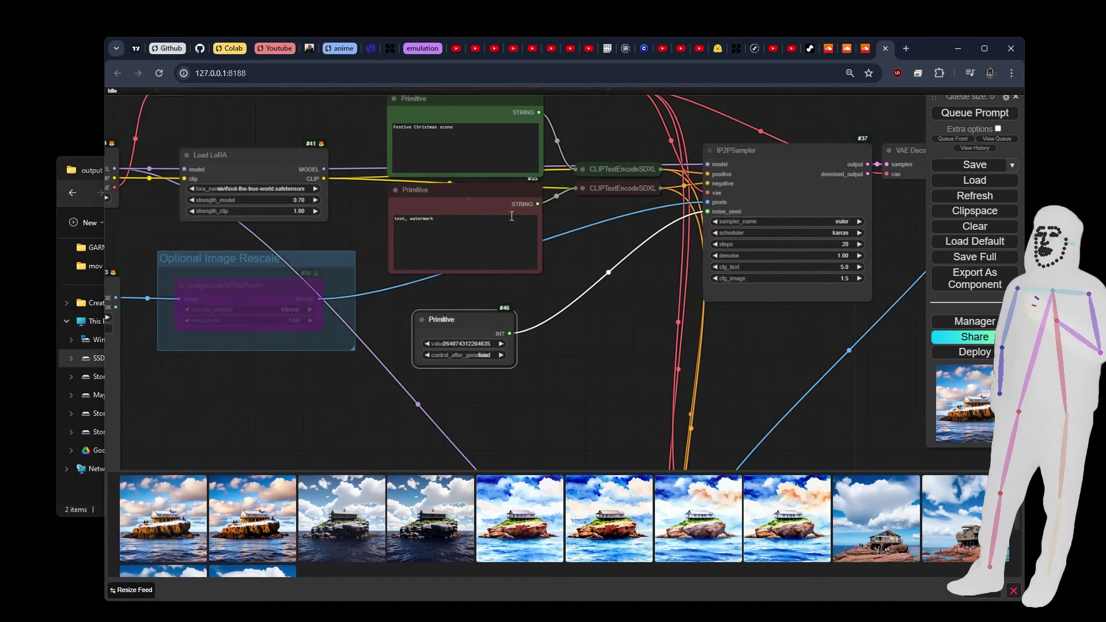
Step: Change the prompt to 'watercolor painting', bypass Load LoRA with Ctrl+B, and queue the run
click(442, 137)
drag(442, 137, 384, 131)
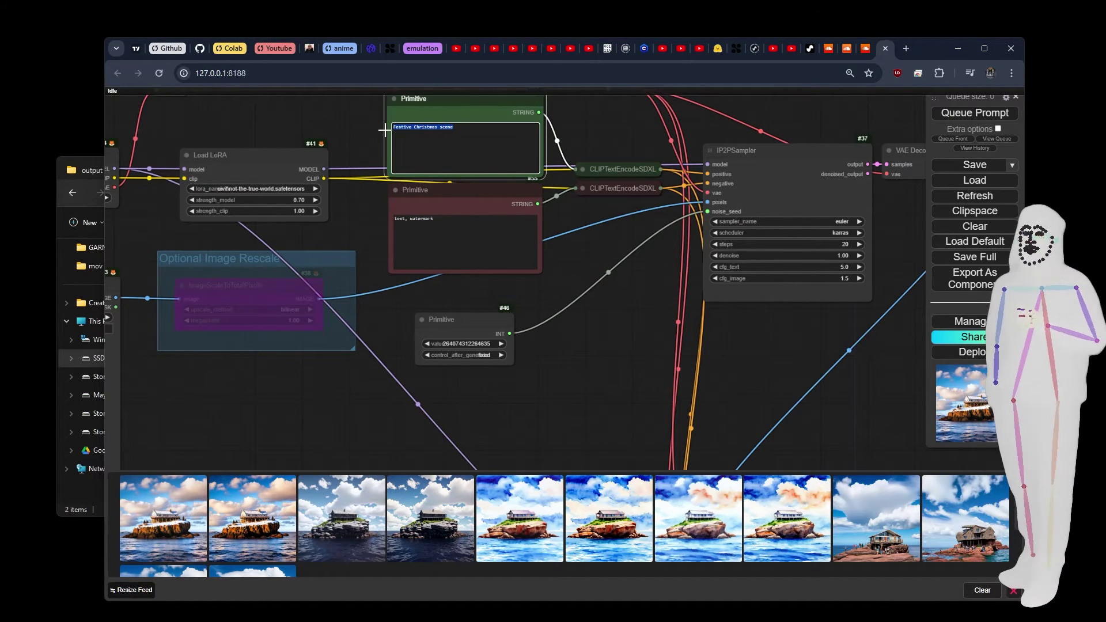
text(watercolor)
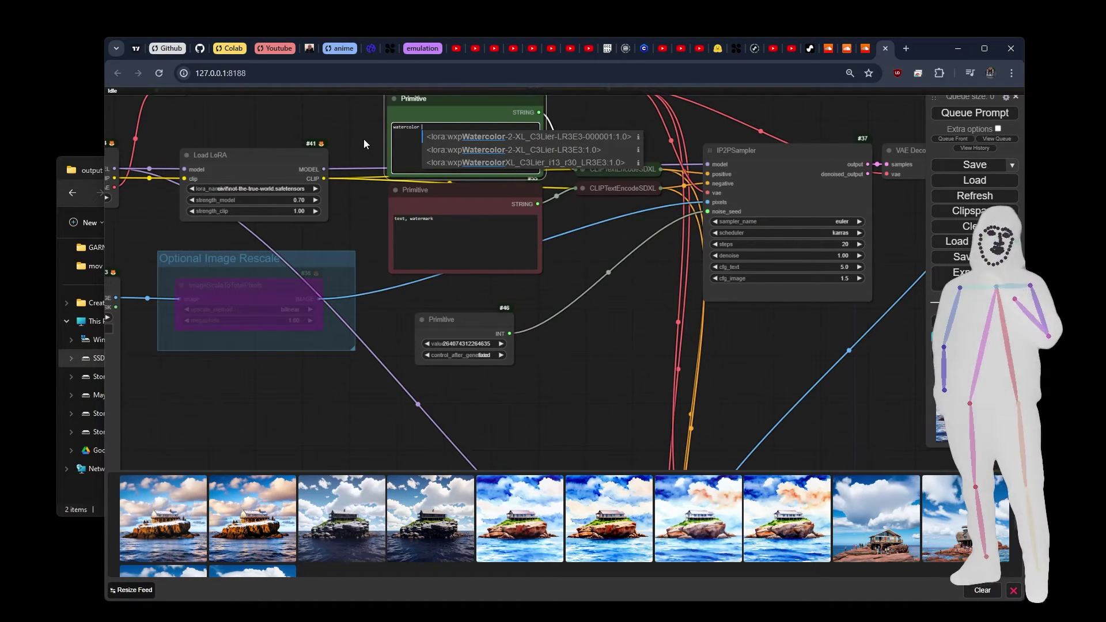
text( painting)
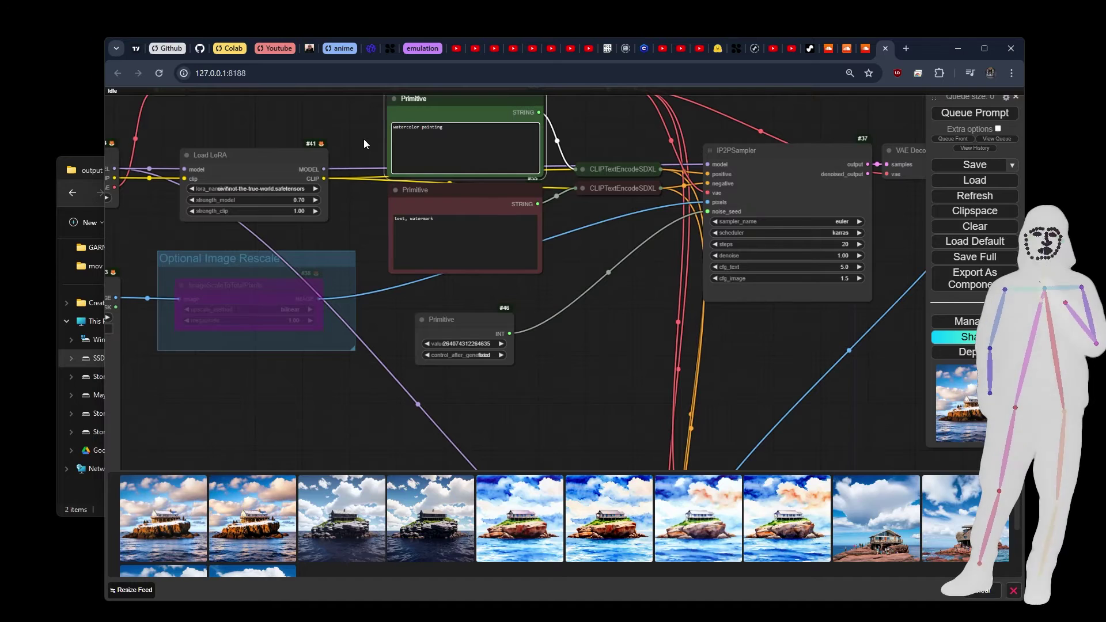
drag(251, 182, 254, 174)
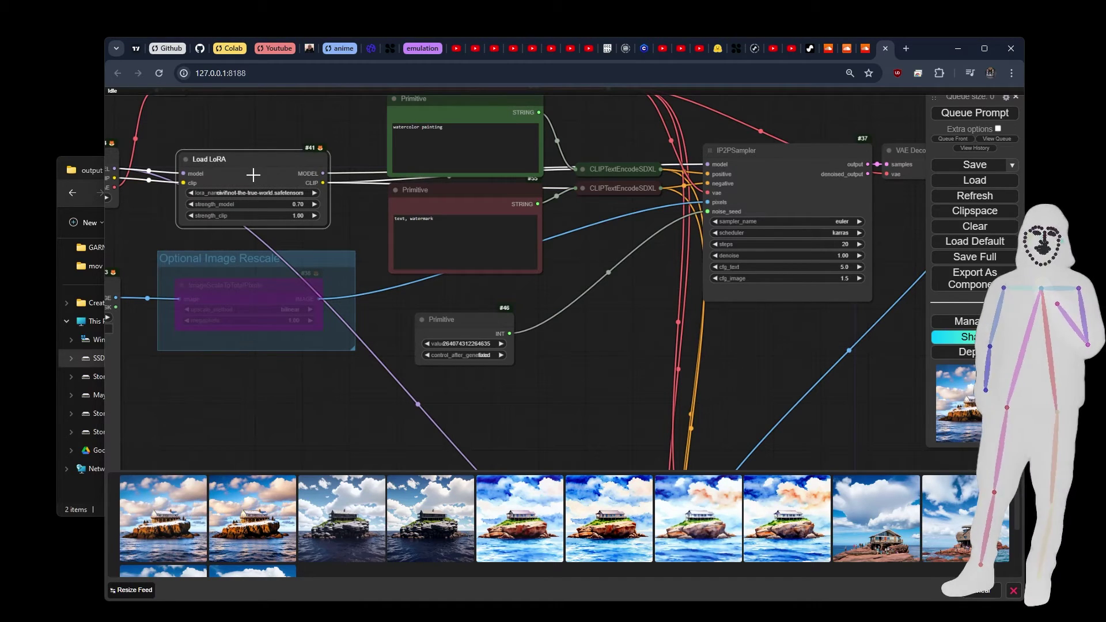
key(ctrl+b)
click(973, 113)
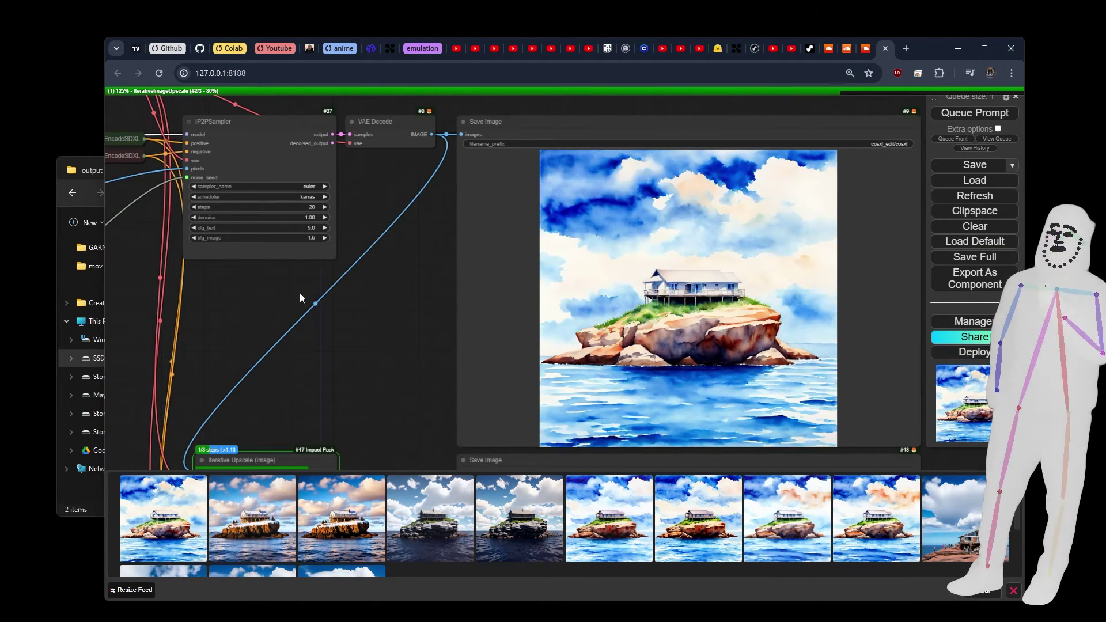
Step: Let the watercolor island house finish generating, then pan to its Save Image preview
click(280, 175)
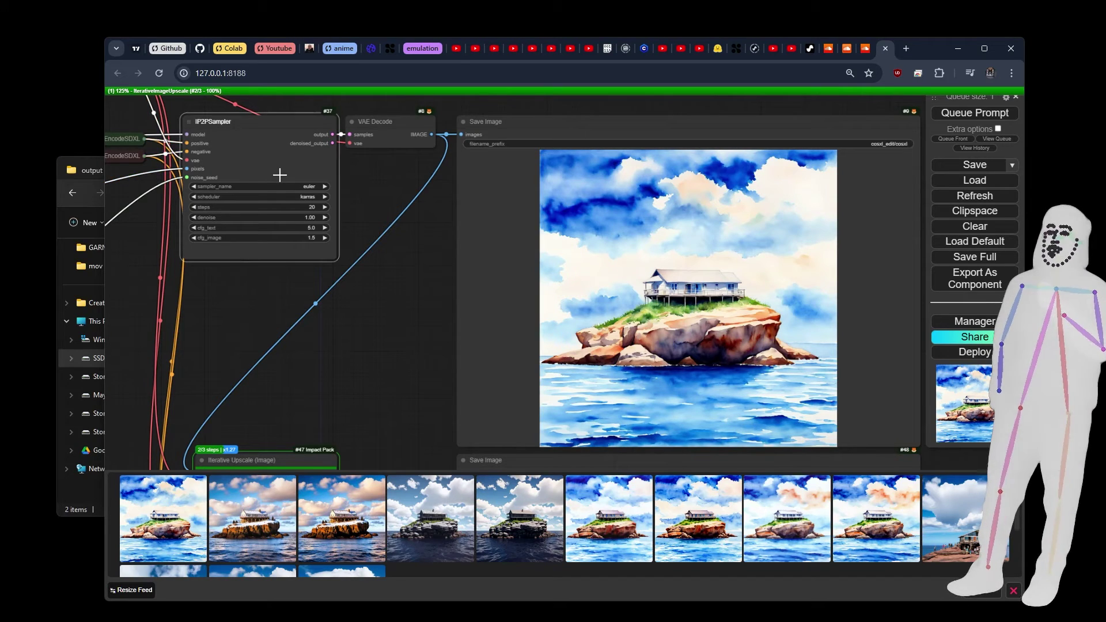
right_click(260, 153)
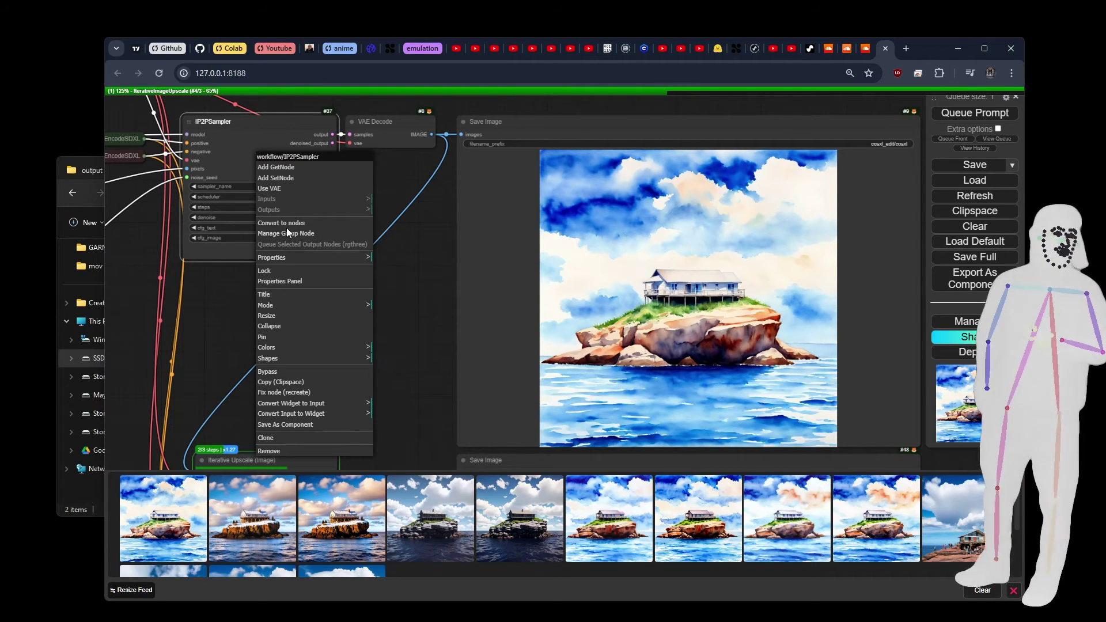
click(219, 282)
right_click(219, 282)
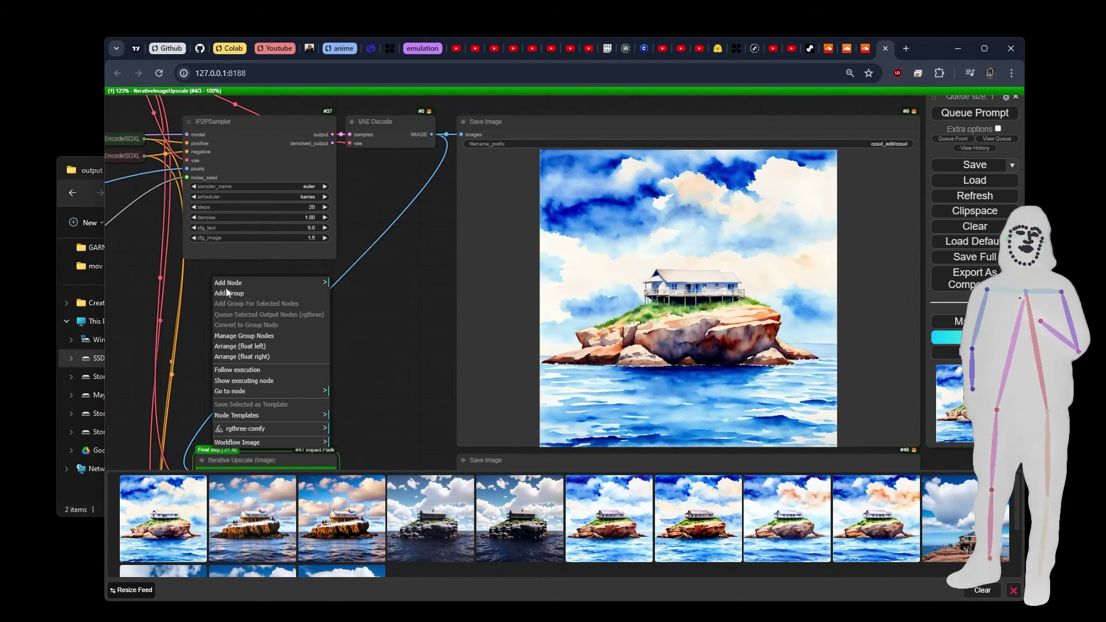
click(357, 319)
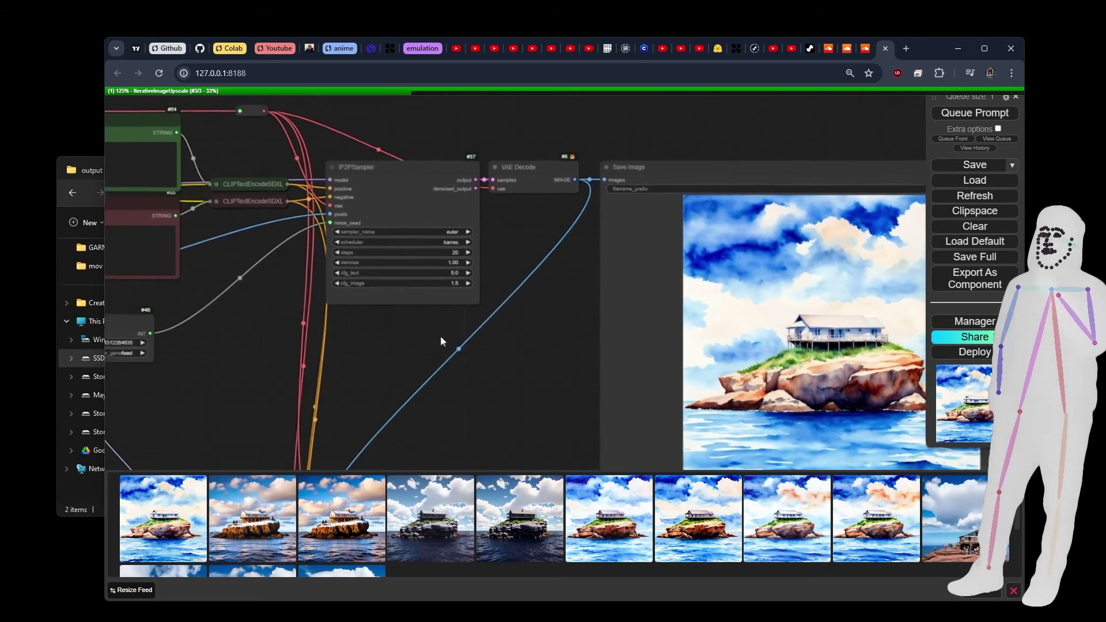
right_click(441, 257)
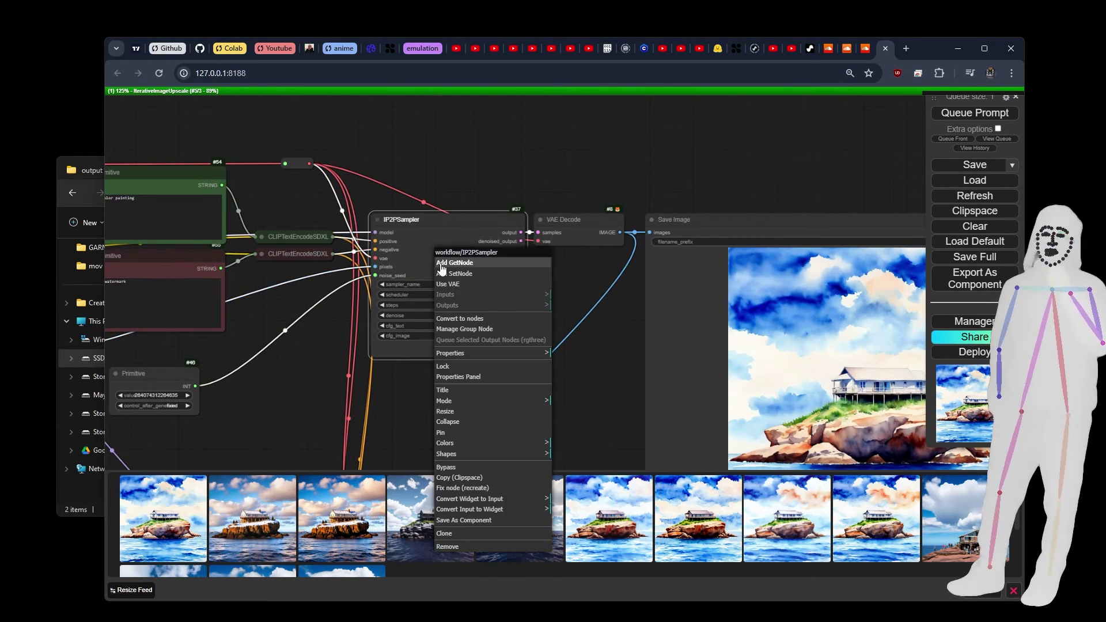
click(583, 338)
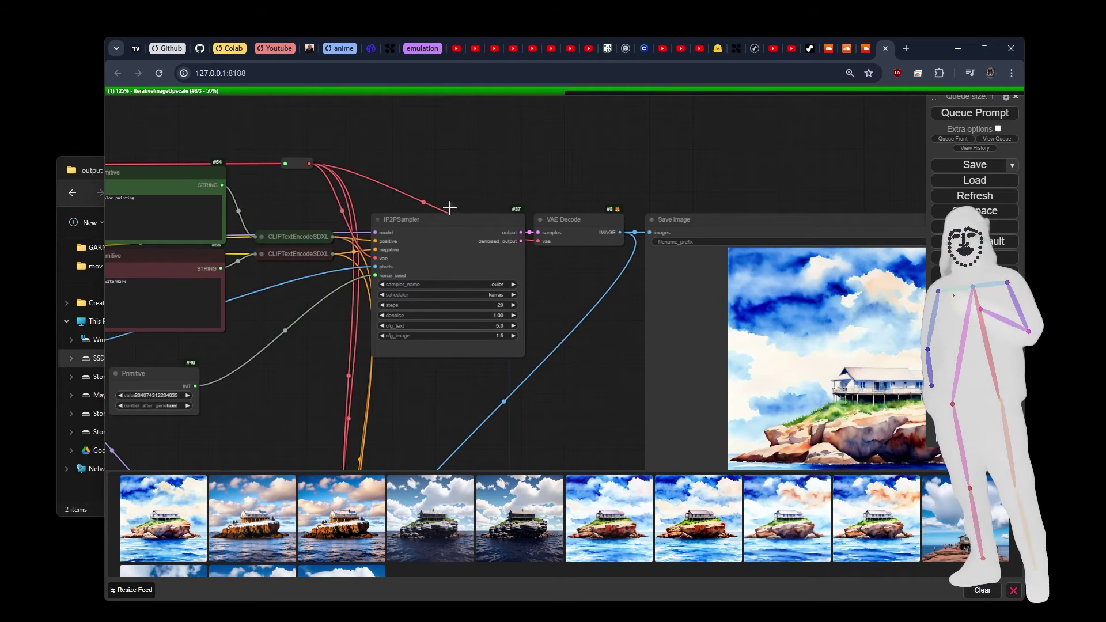
drag(552, 371, 283, 263)
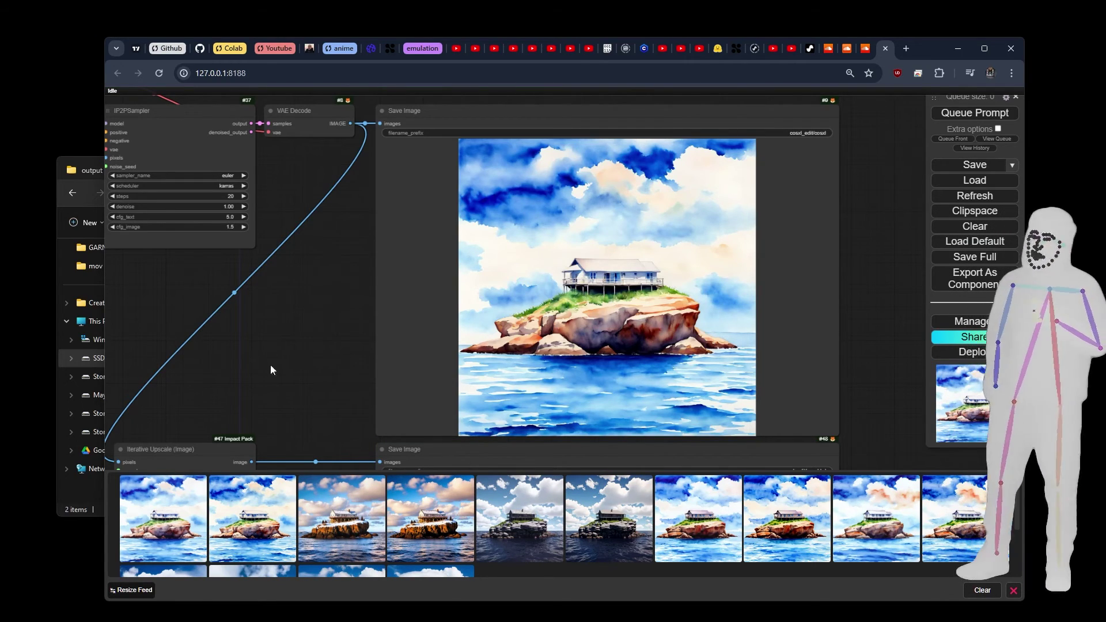
Step: Un-bypass the Load LoRA node (strength 0.70) and queue the watercolor prompt again
drag(271, 365, 723, 439)
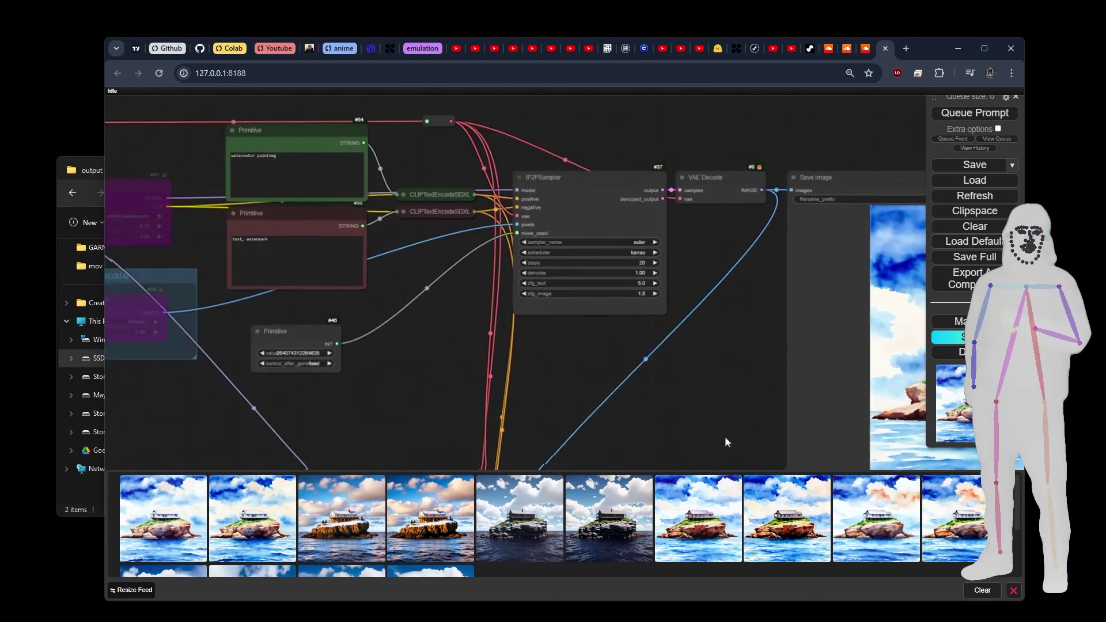
drag(213, 317, 461, 341)
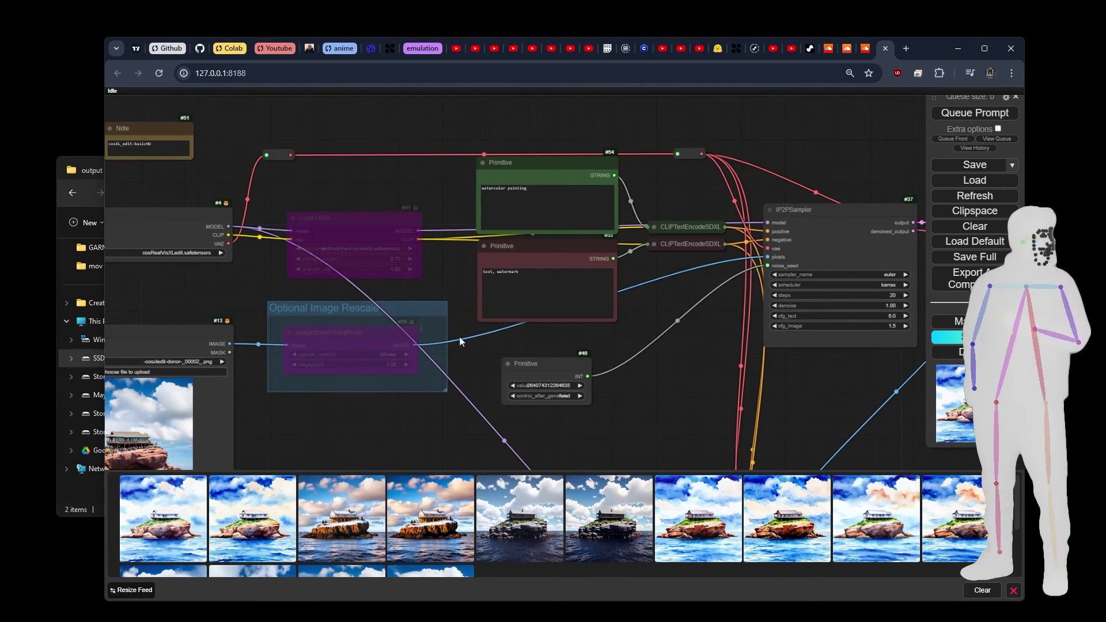
click(365, 233)
key(ctrl+b)
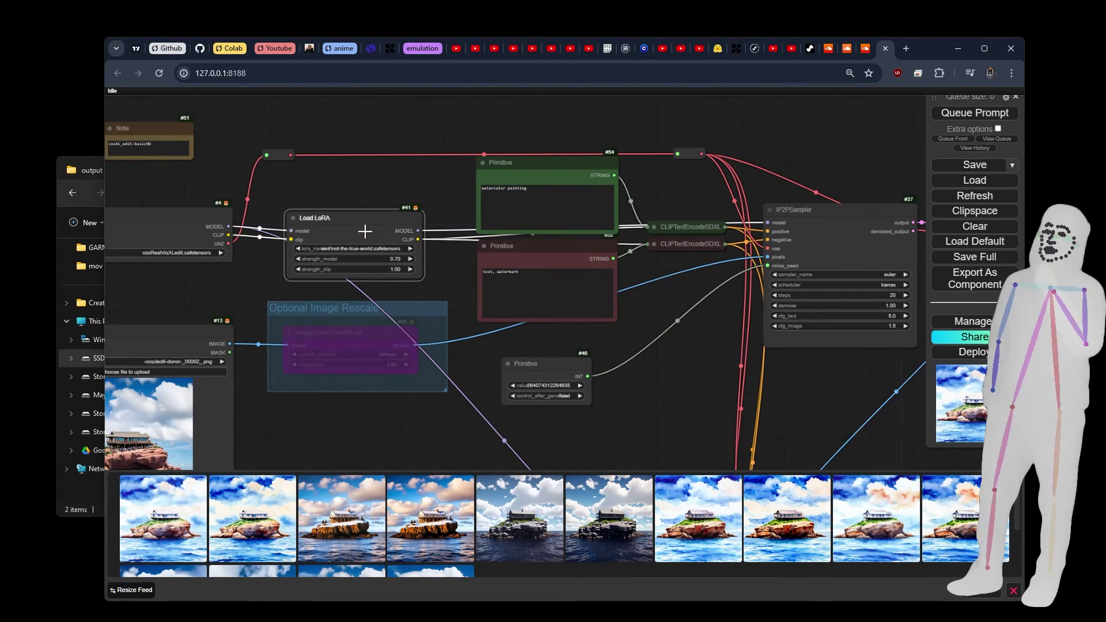
click(972, 115)
drag(789, 357, 207, 277)
Step: Zoom in and back out on the Save Image preview of the LoRA-enabled watercolor island house
scroll(622, 368, up, 7)
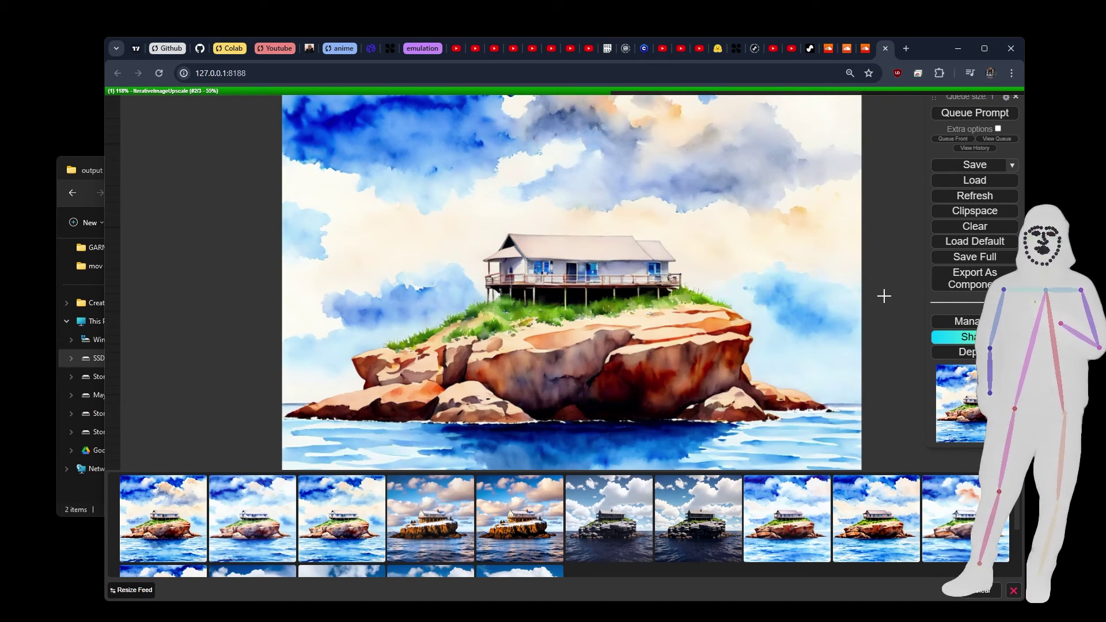
scroll(579, 529, down, 2)
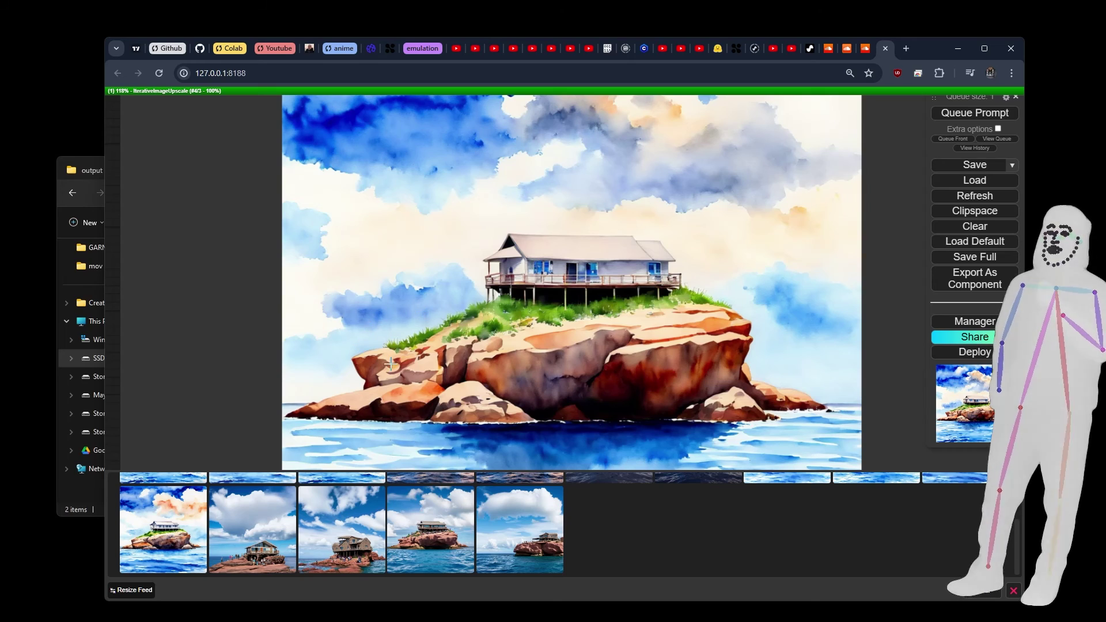
click(656, 386)
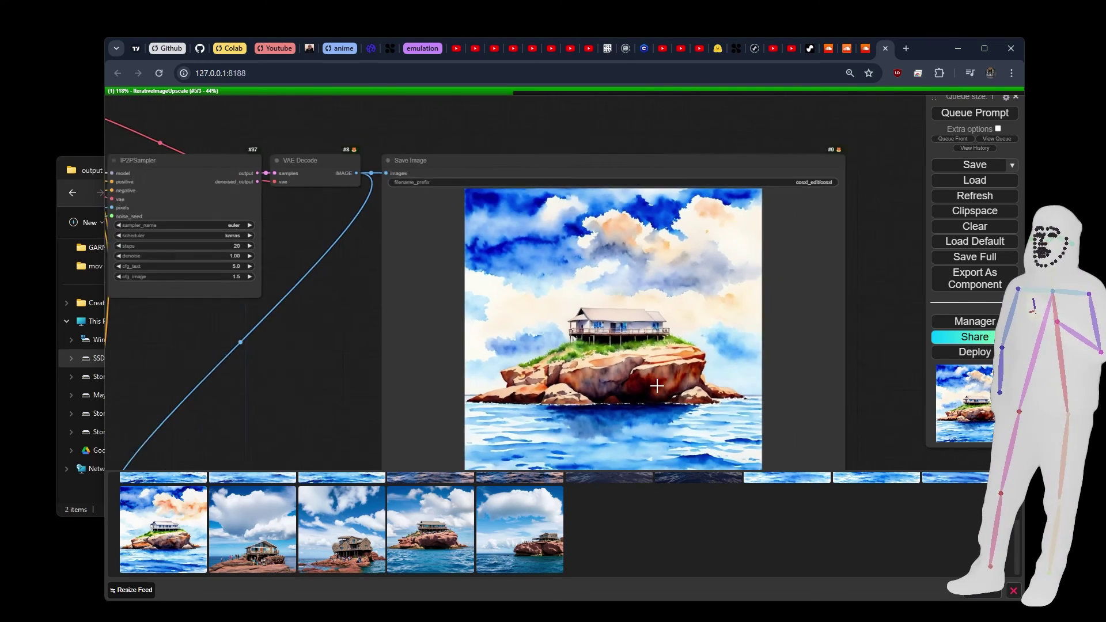
scroll(656, 385, down, 3)
drag(369, 365, 543, 345)
scroll(568, 334, down, 3)
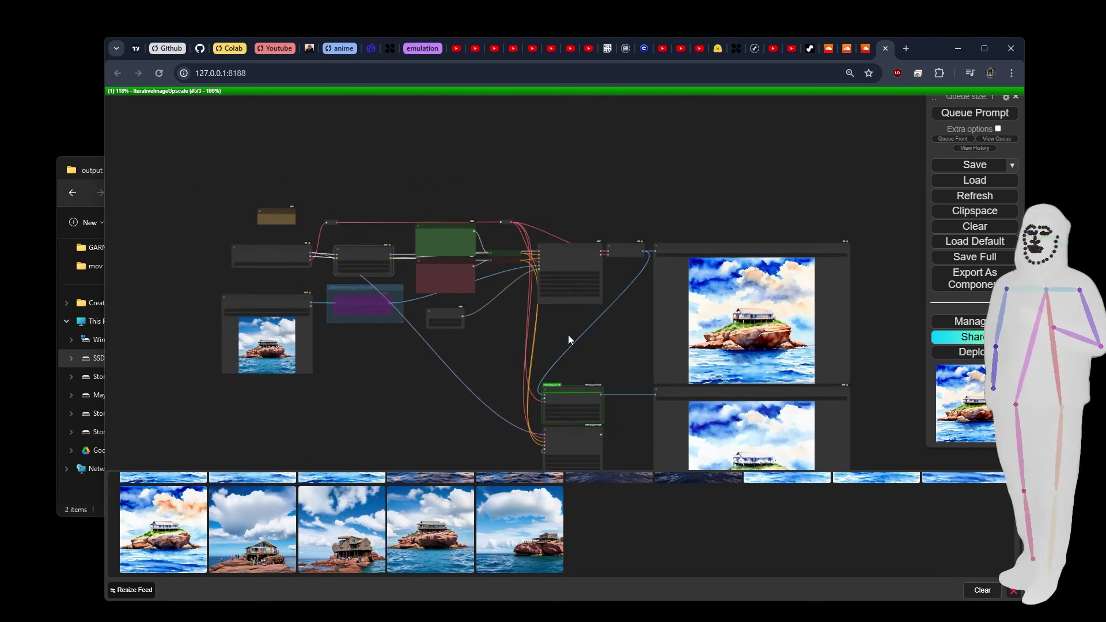